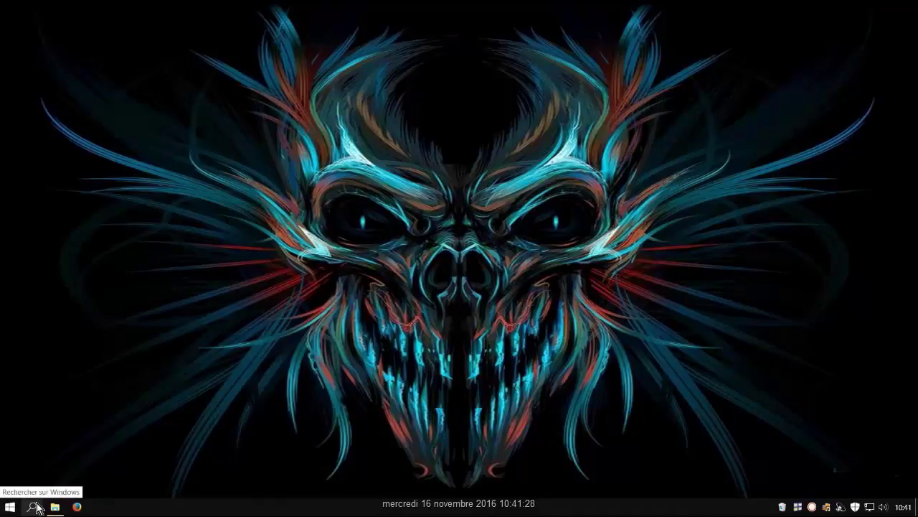
Turn on the "Afficher le bouton Applications actives" option so the taskbar shows the Task View button
click(33, 508)
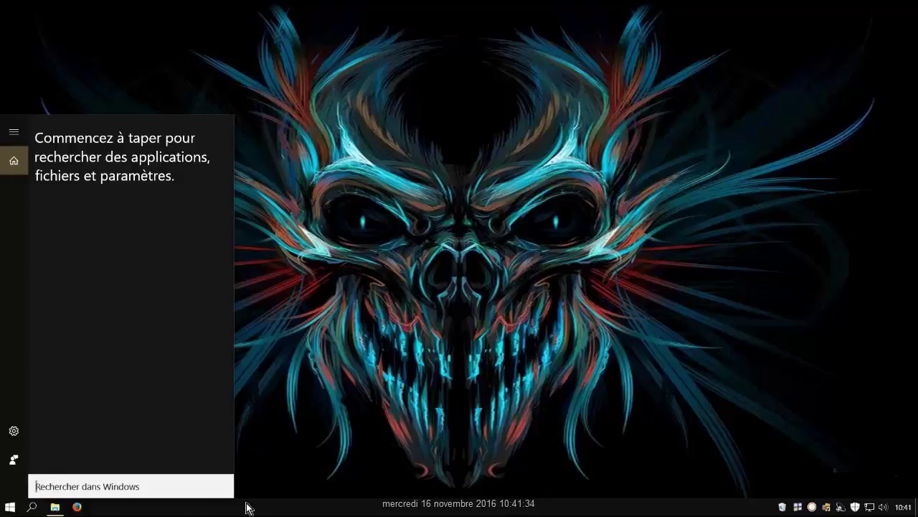
right_click(271, 506)
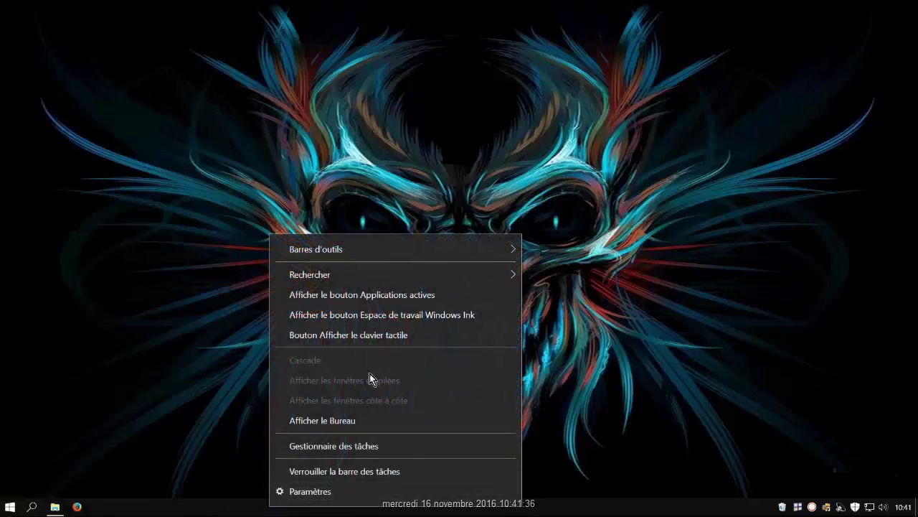
click(335, 294)
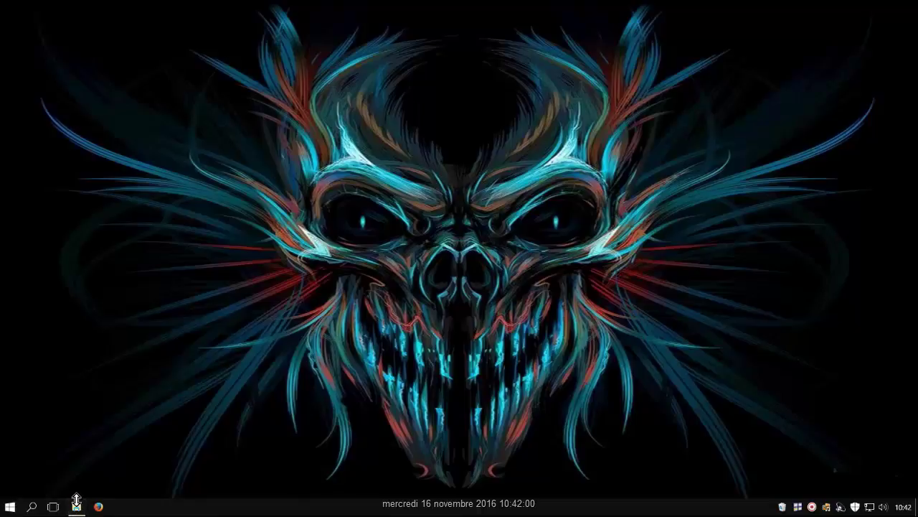
Remove the virtual desktops Bureau 3 and Bureau 2 in Task View, and return to the desktop
click(52, 508)
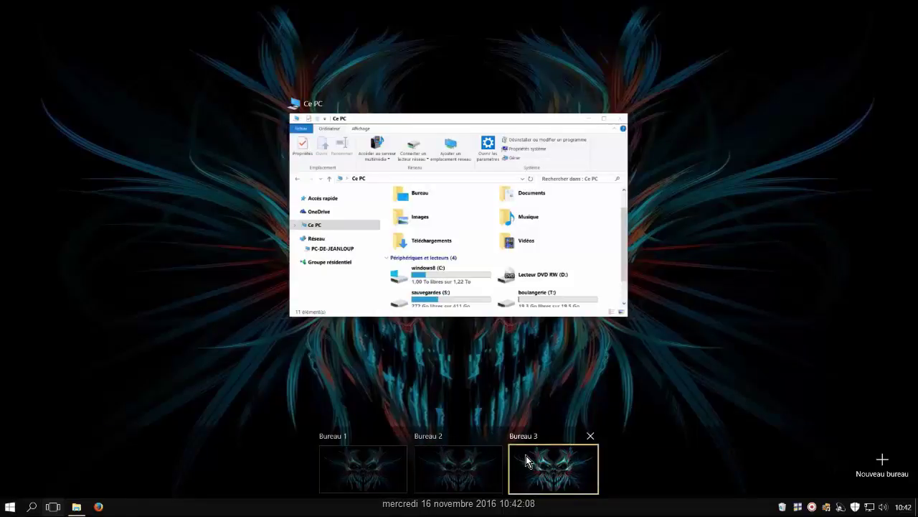
click(592, 436)
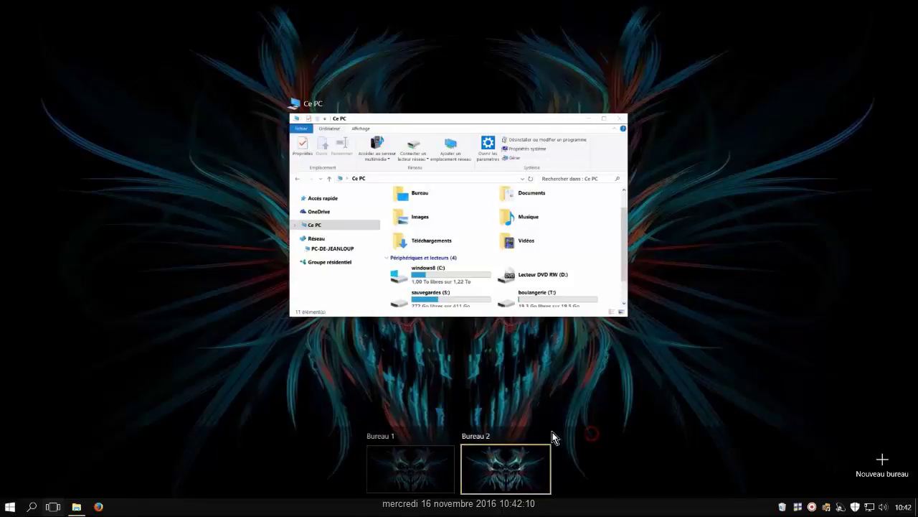
click(544, 436)
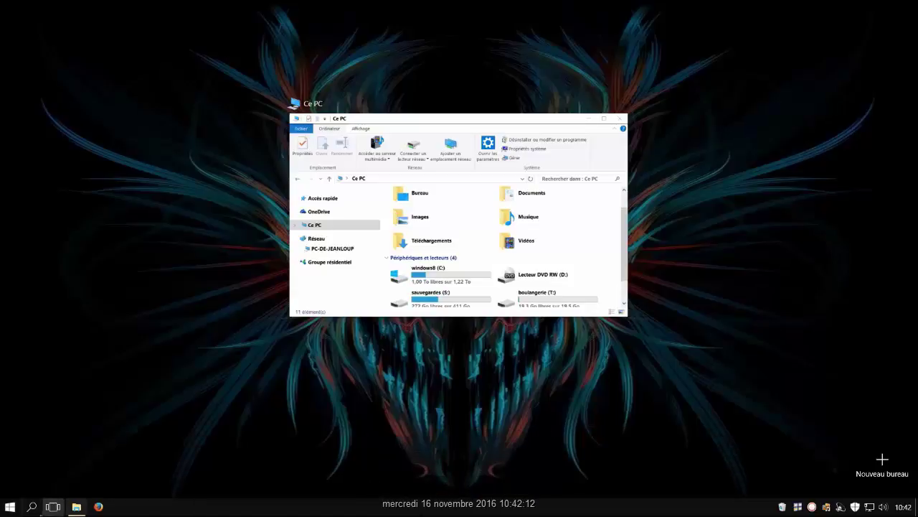
click(52, 507)
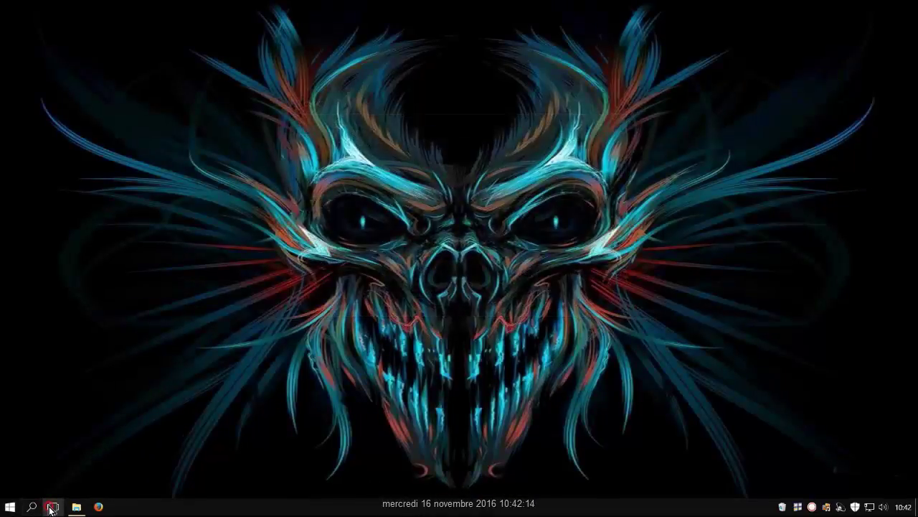
Create a new virtual desktop in Task View, and switch to Bureau 1
click(52, 507)
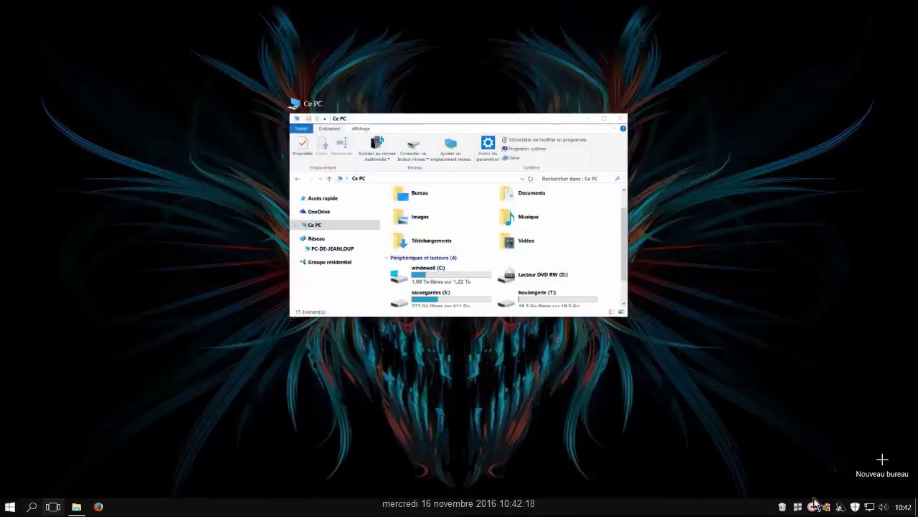
click(883, 462)
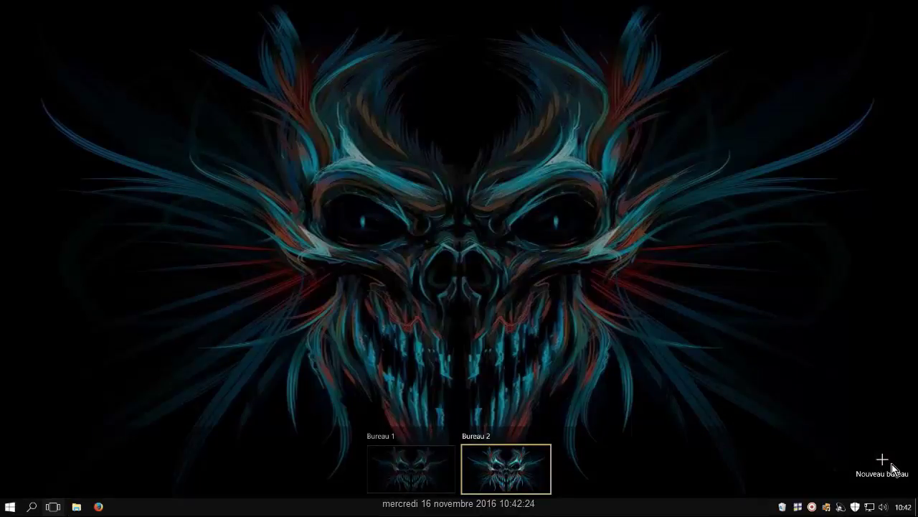
click(388, 460)
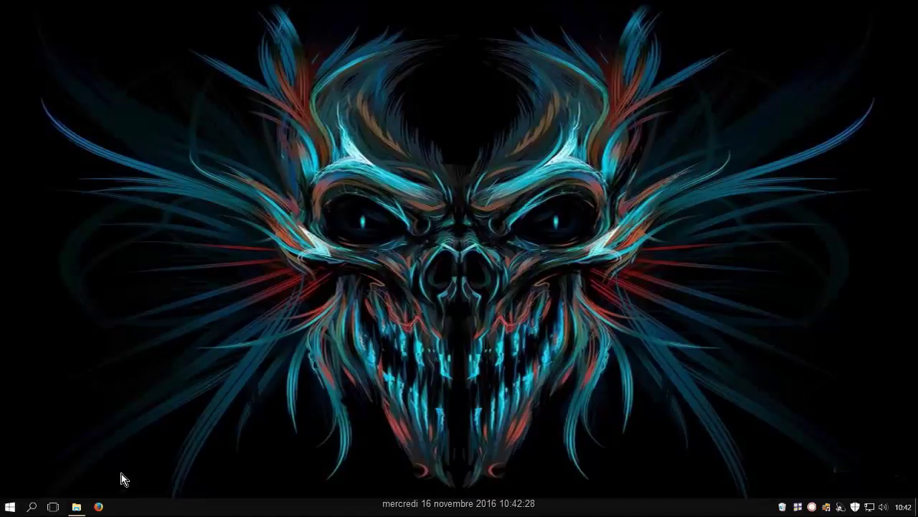
Restore the Ce PC window on Bureau 1 and move it to Bureau 2 through Task View
click(76, 508)
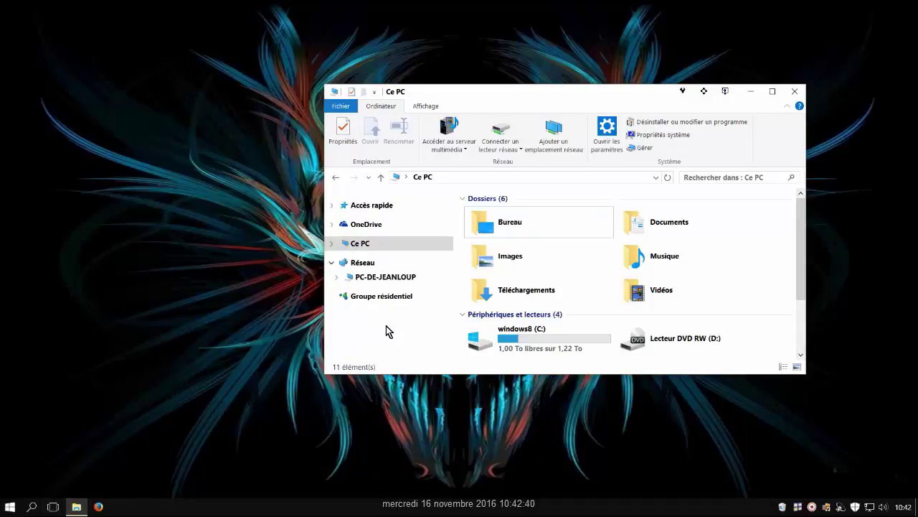
click(55, 508)
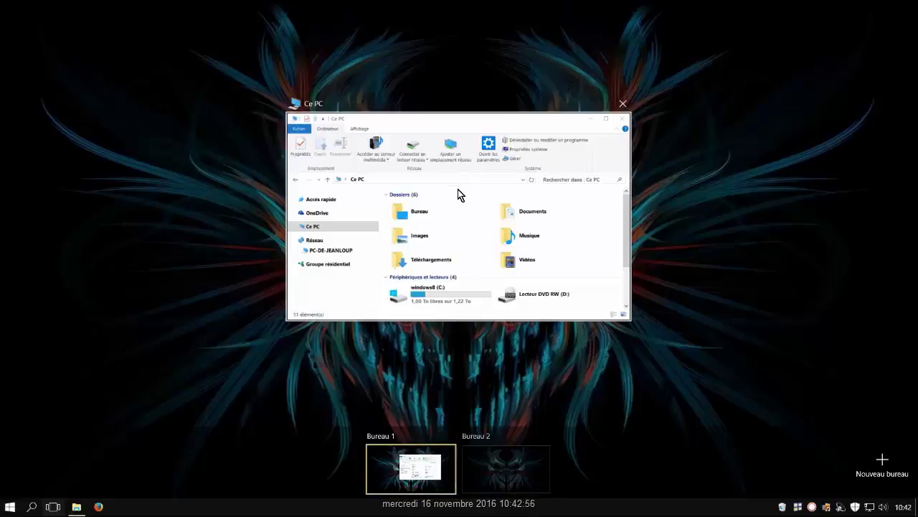
click(455, 190)
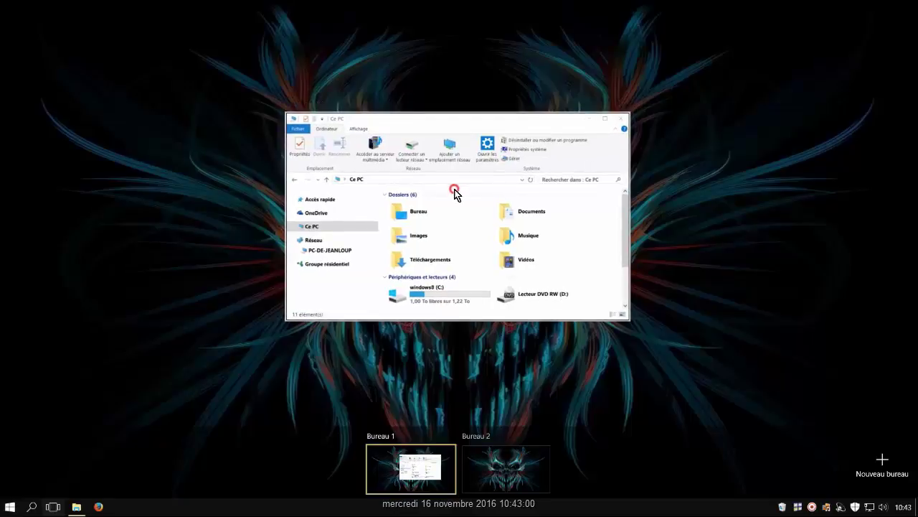
drag(455, 189, 522, 473)
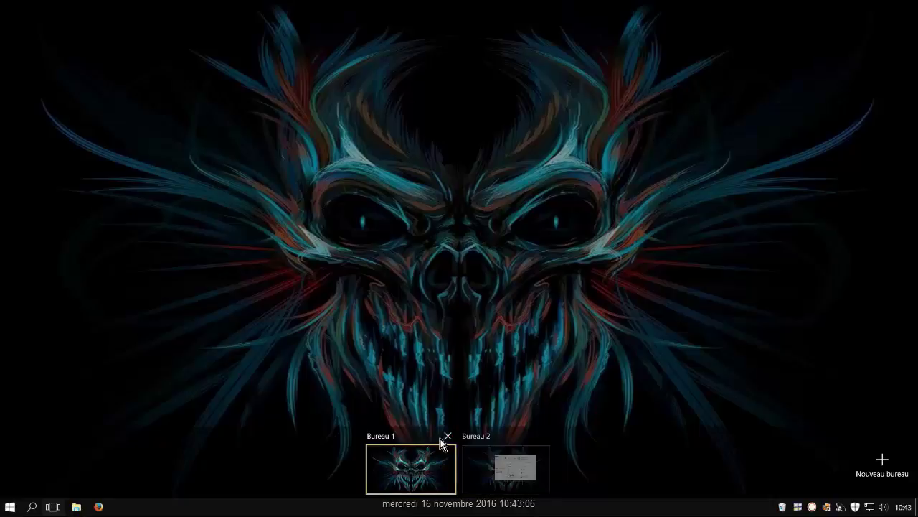
Return to Bureau 1 and open a new File Explorer window there
click(398, 464)
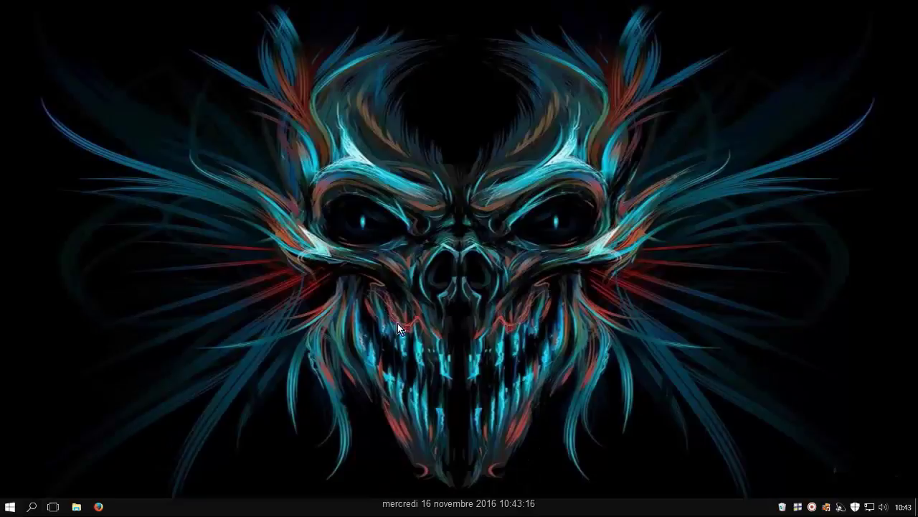
click(77, 507)
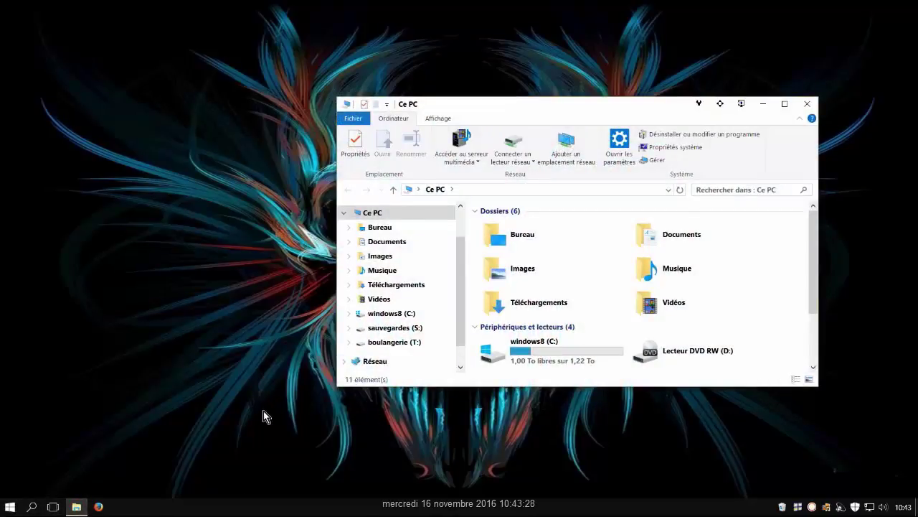
Switch to Bureau 2 through Task View and minimize its Ce PC window
click(53, 507)
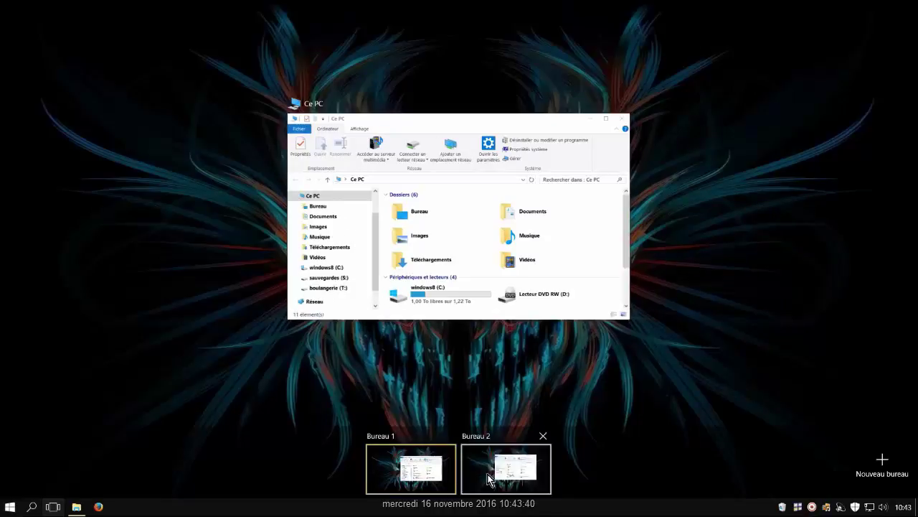
click(519, 474)
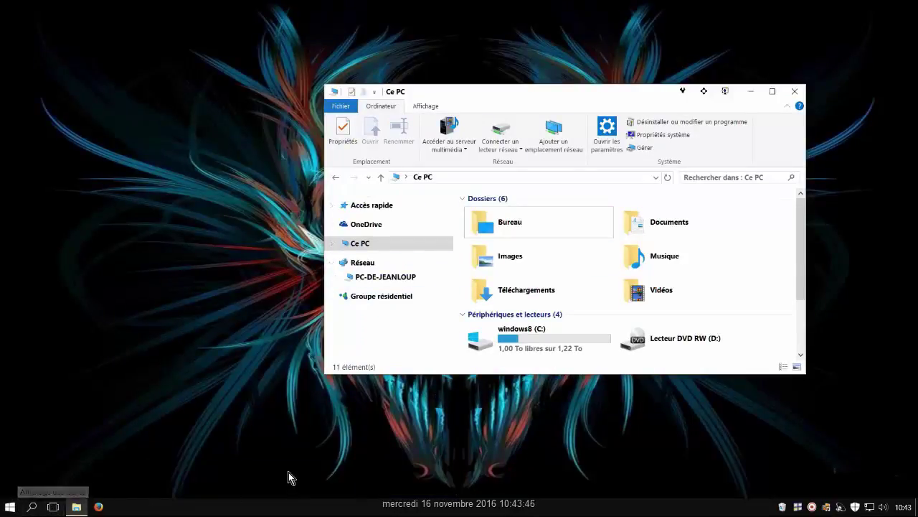
click(750, 91)
Show the Windows Ink Workspace button on the taskbar, and open and close the Ink workspace
right_click(226, 511)
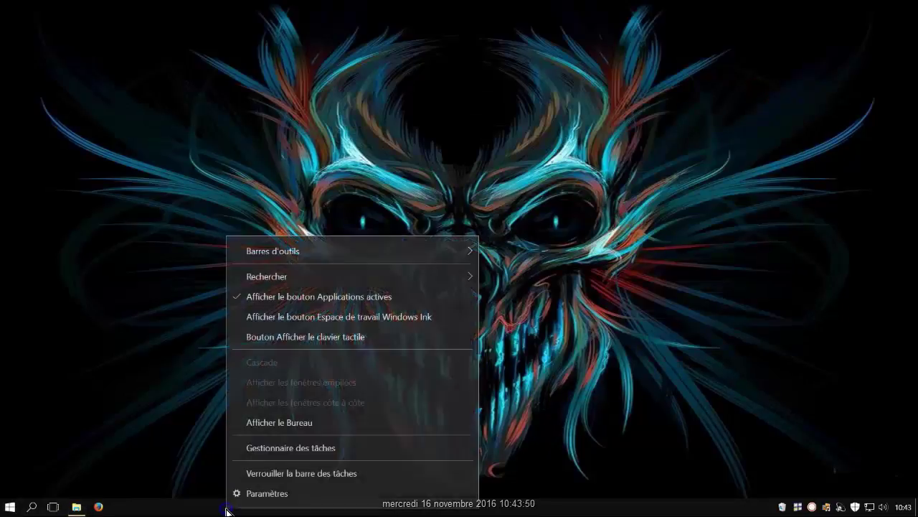
click(239, 316)
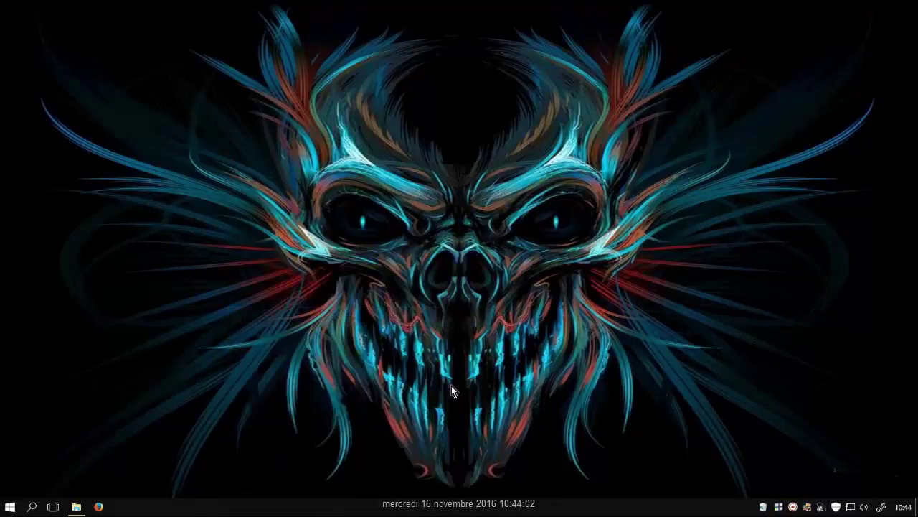
click(881, 508)
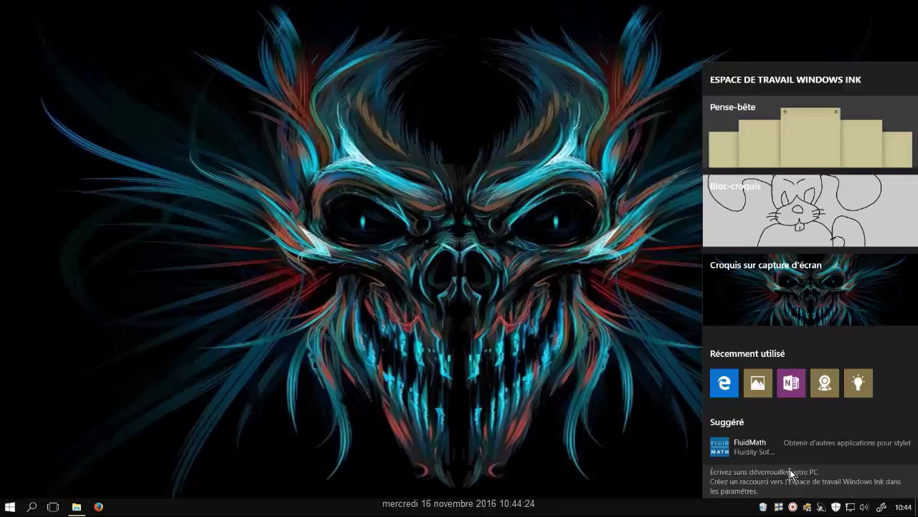
click(266, 504)
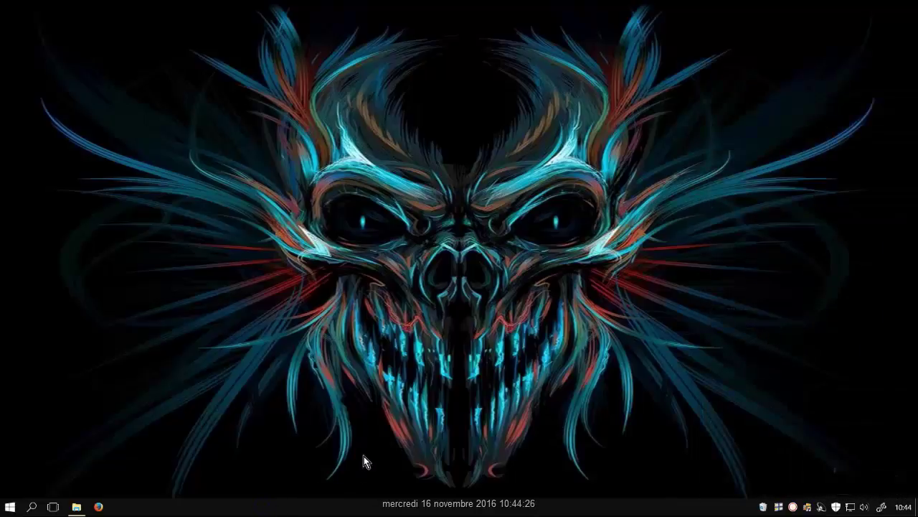
Hide the Windows Ink Workspace button from the taskbar
right_click(303, 509)
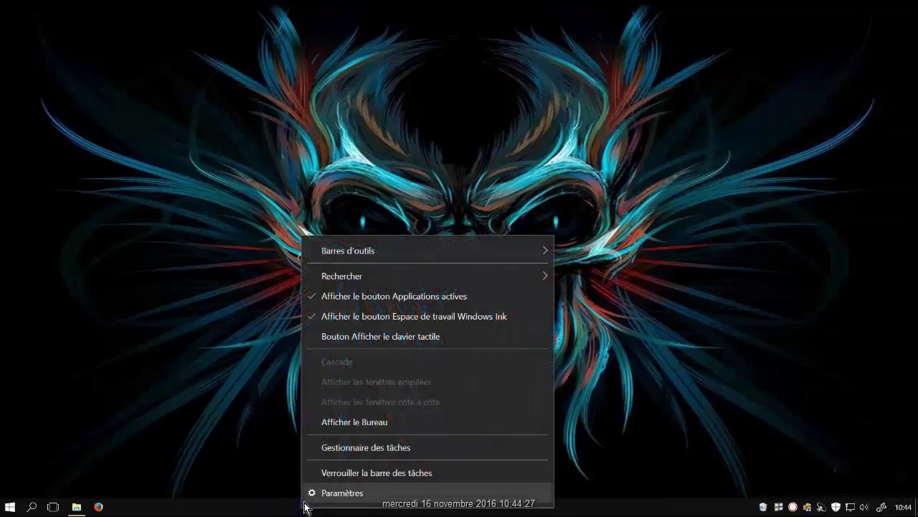
click(325, 323)
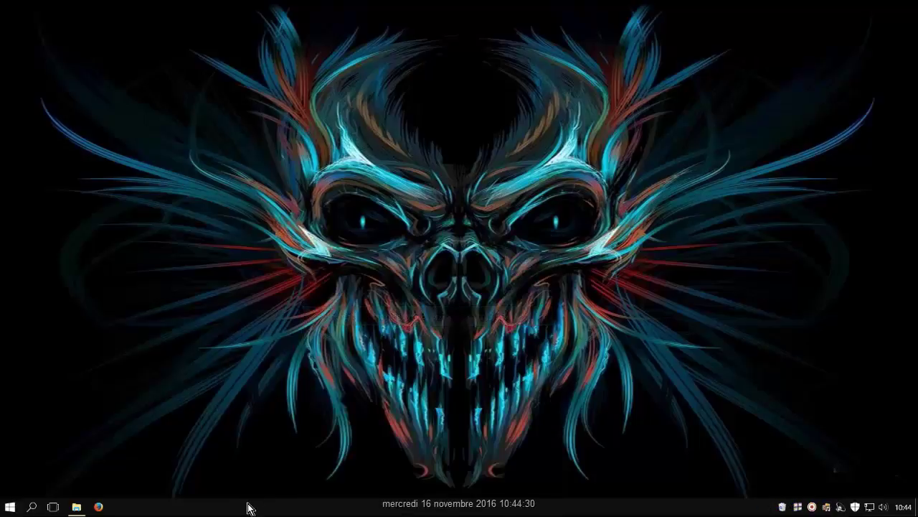
Restore the Ce PC window and hide it with the taskbar's "Afficher le Bureau" command
right_click(248, 508)
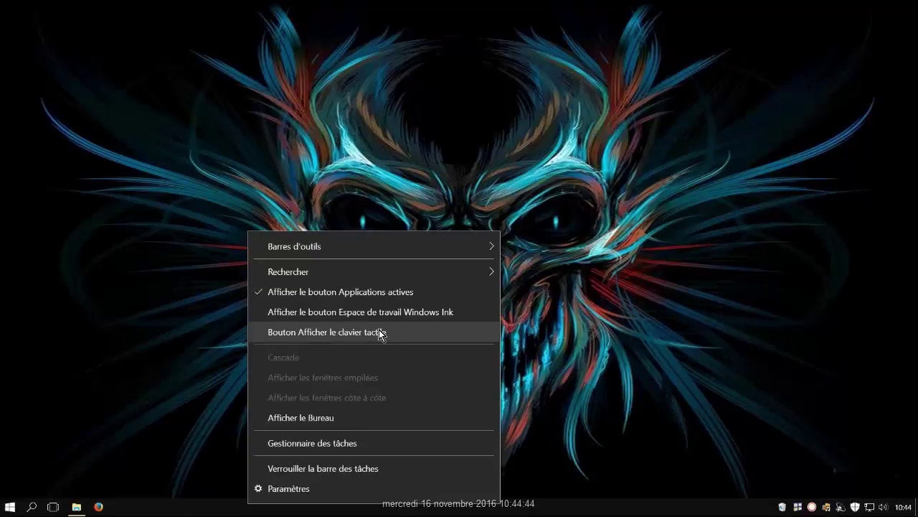
click(307, 417)
mouse_move(78, 510)
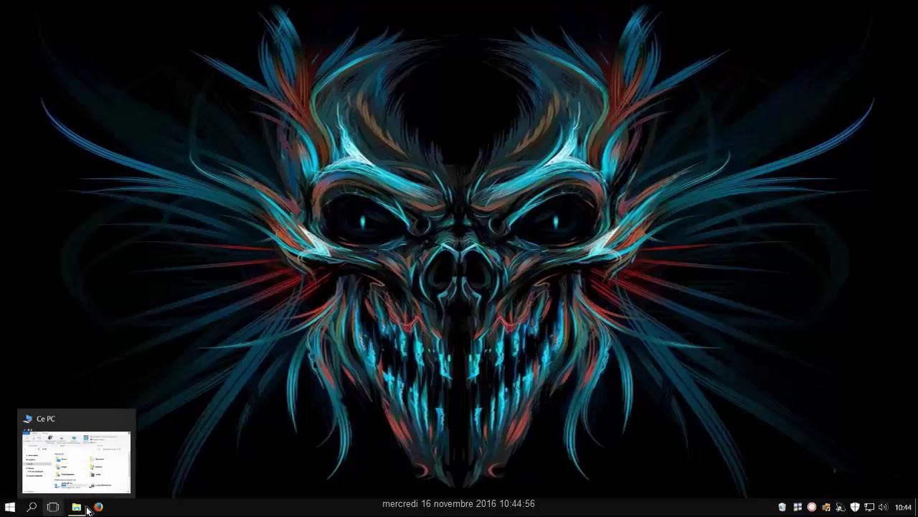
click(74, 508)
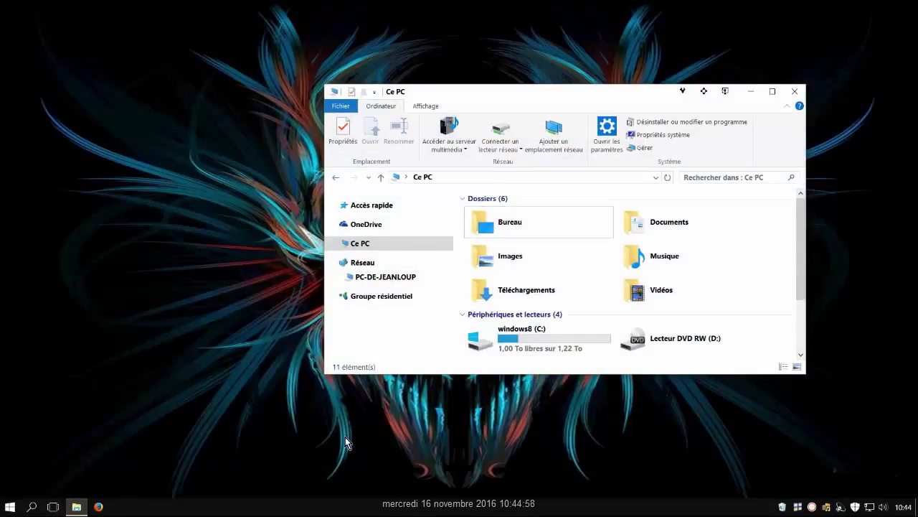
click(296, 346)
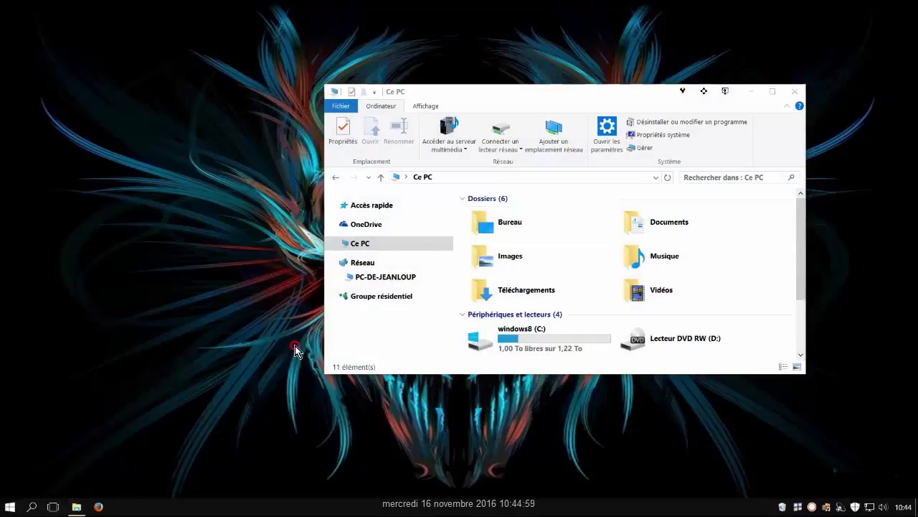
right_click(219, 509)
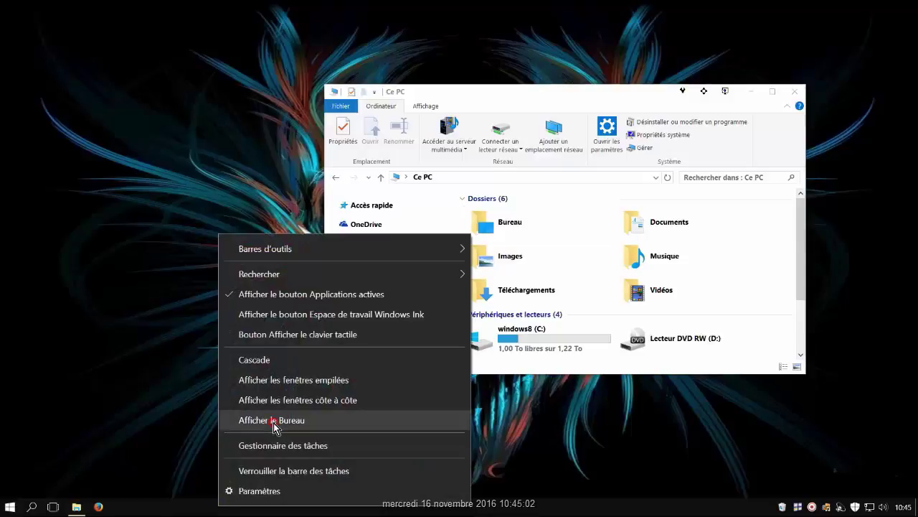
click(275, 425)
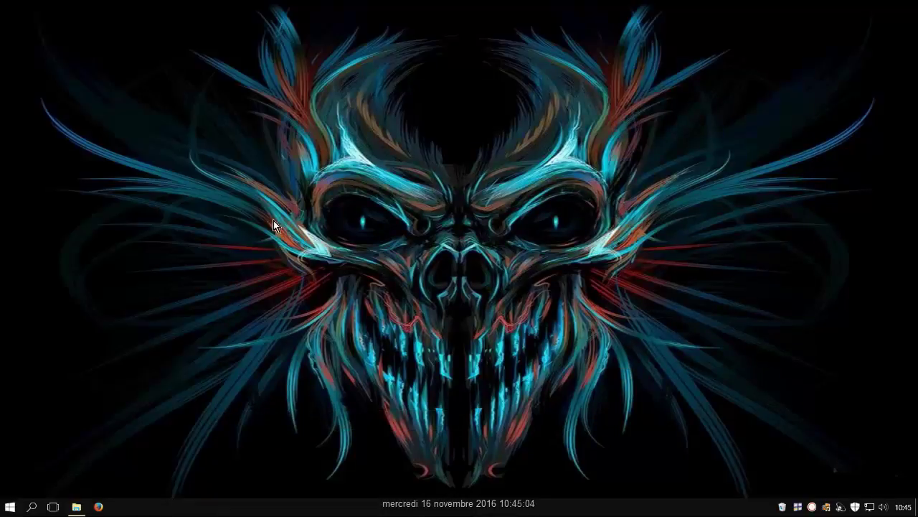
Bring the Ce PC window back on screen and minimize it again
click(79, 508)
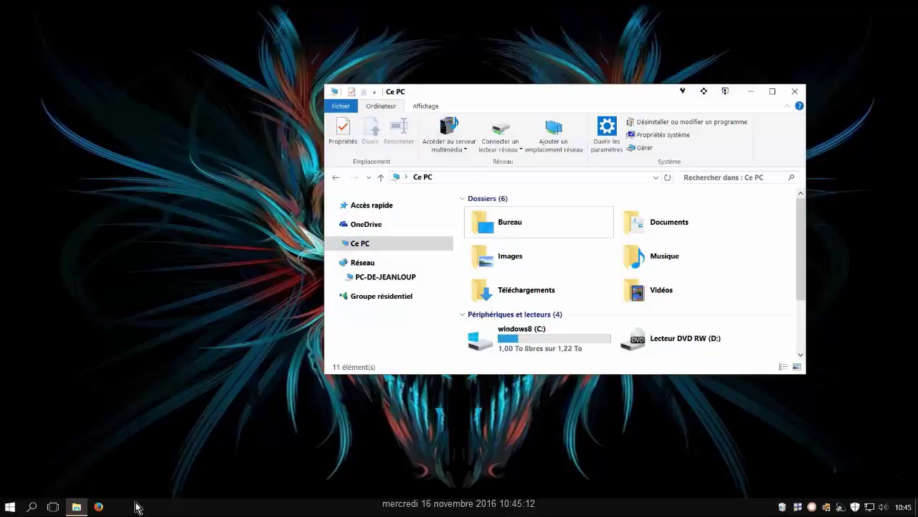
click(77, 507)
Open the Task Manager (Gestionnaire des tâches) from the taskbar, view its process list and close it
right_click(265, 511)
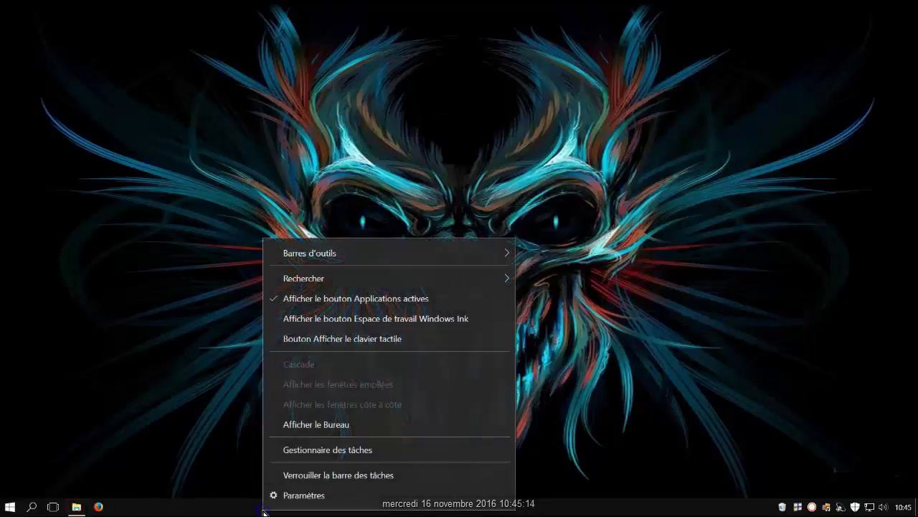
click(316, 449)
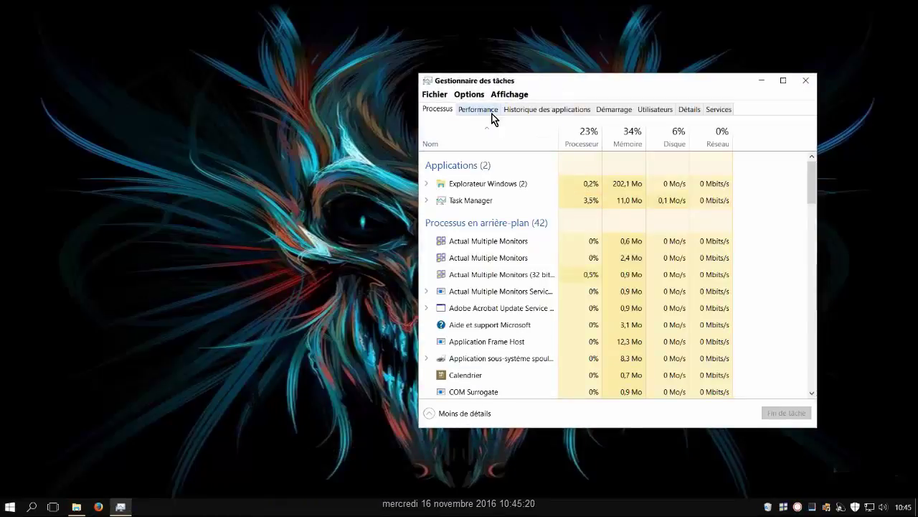
click(811, 81)
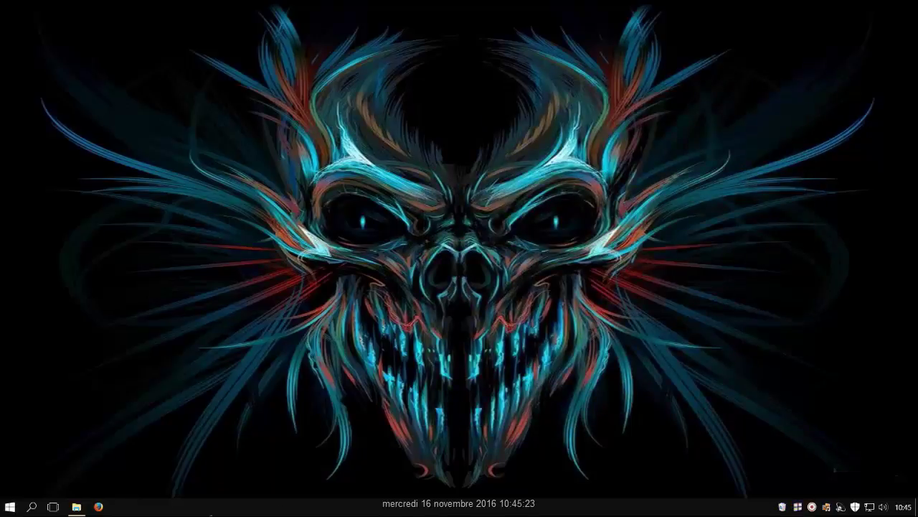
Open the taskbar settings and switch automatic hiding in desktop mode on, reveal the hidden taskbar, and switch hiding off again
right_click(249, 509)
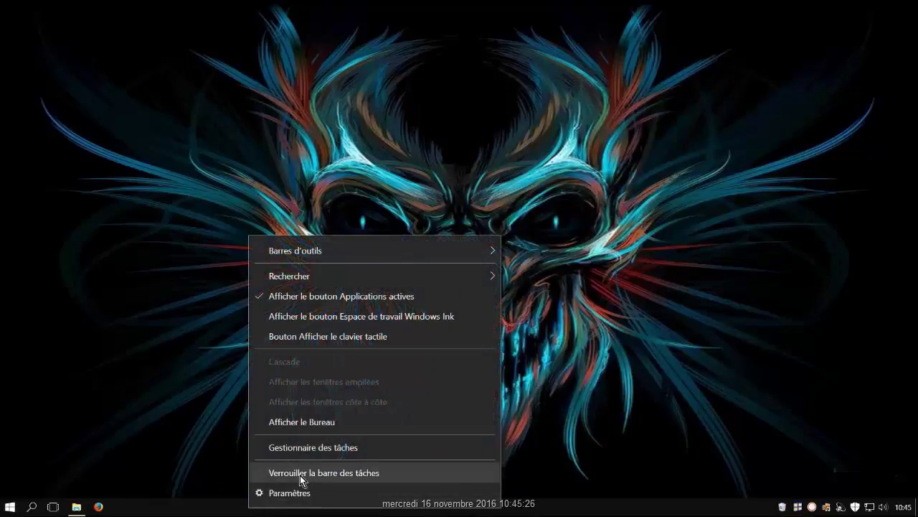
click(276, 493)
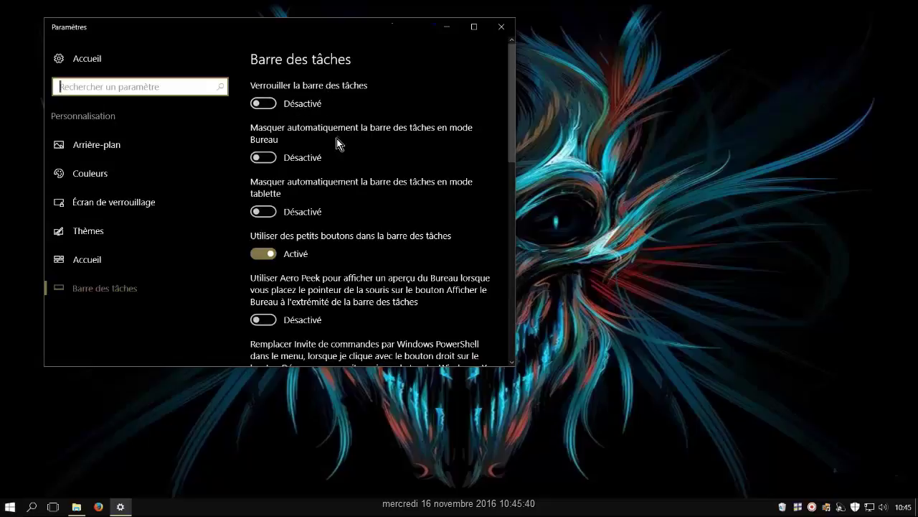
click(269, 156)
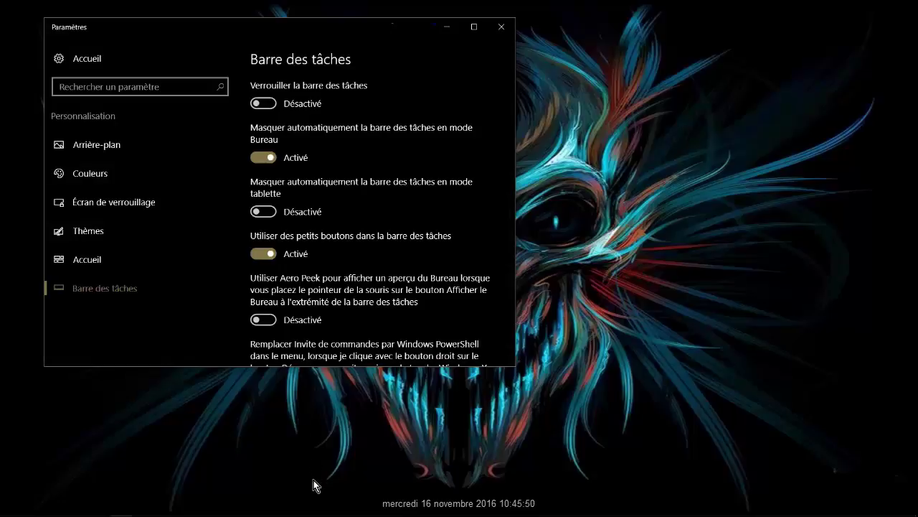
mouse_move(315, 515)
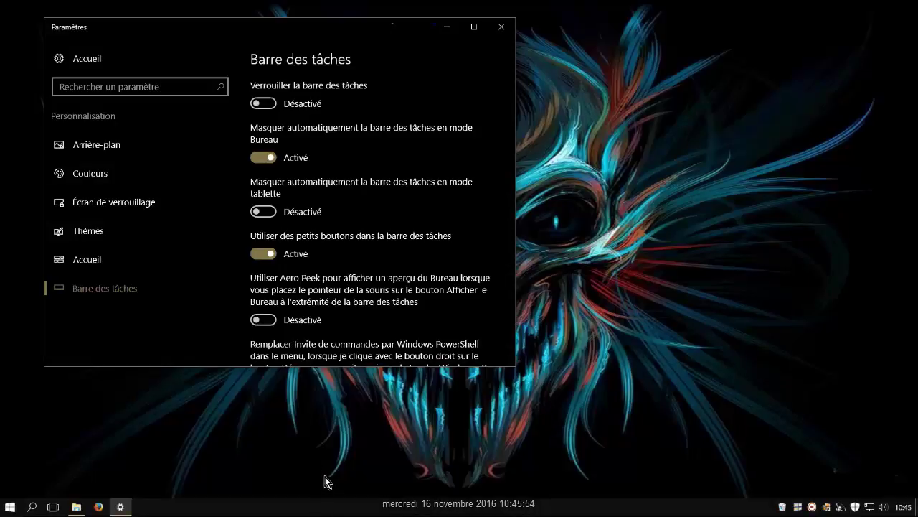
click(259, 159)
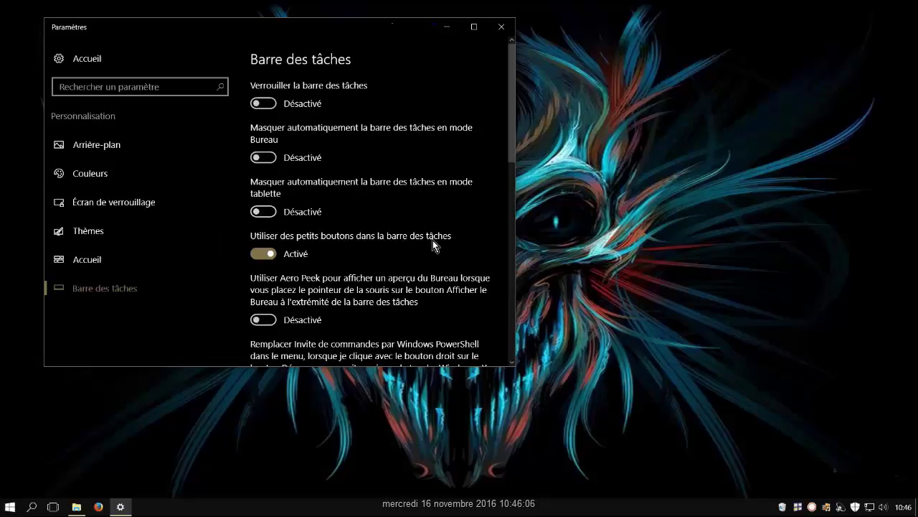
Turn small taskbar buttons off and back on, and try the Aero Peek desktop preview before disabling it again
click(258, 253)
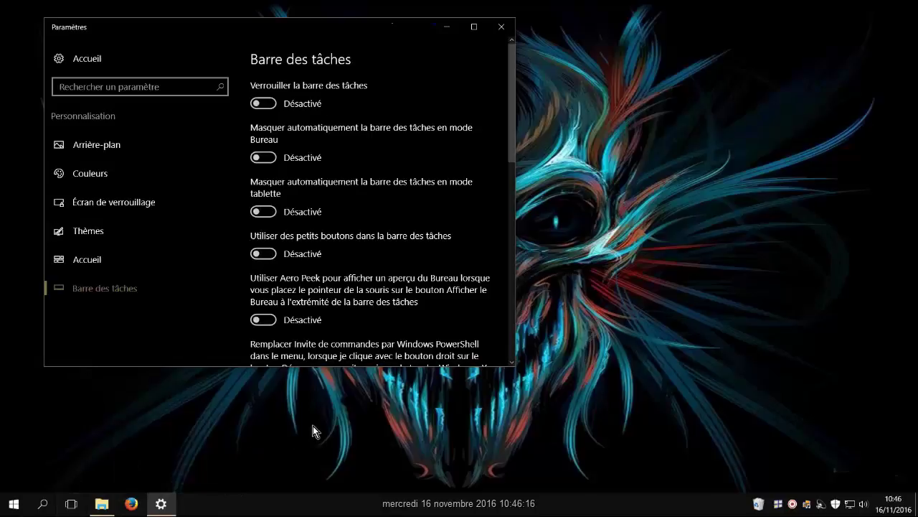
click(269, 252)
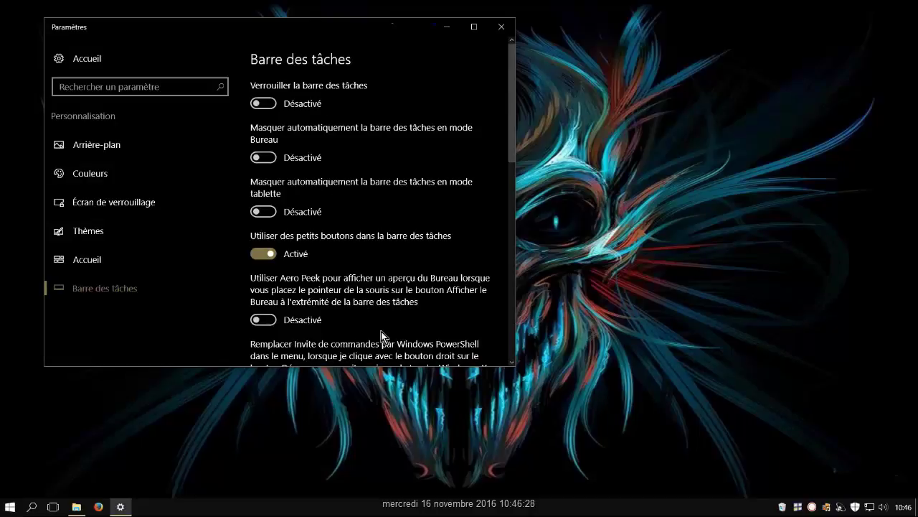
click(266, 320)
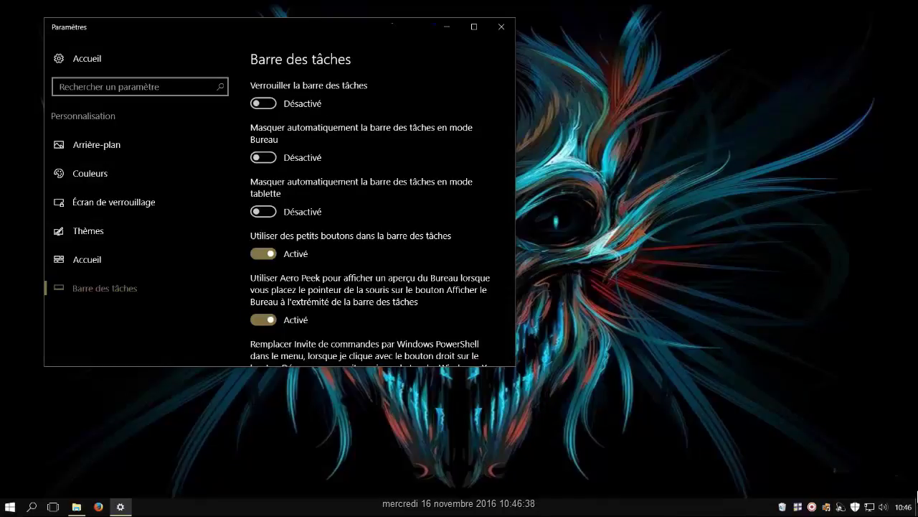
mouse_move(917, 506)
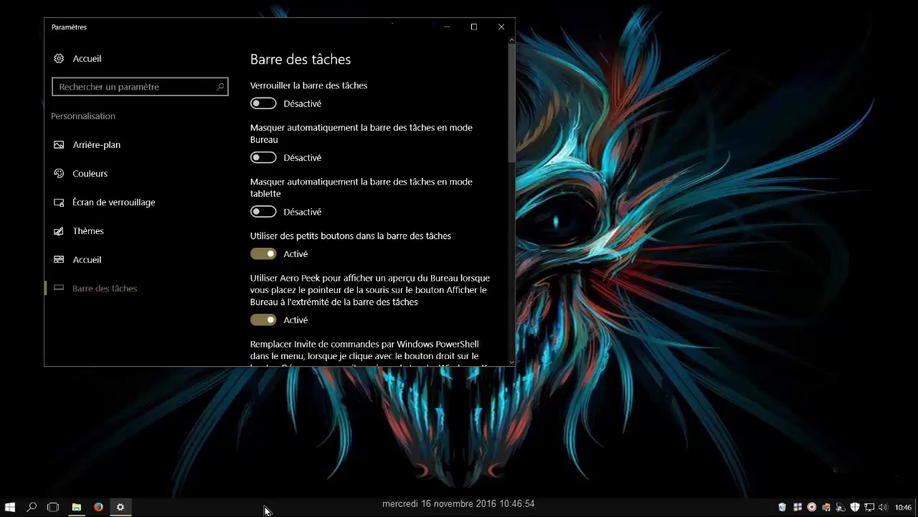
click(259, 319)
Open "Invite de commandes (admin)" from the Start button's context menu, authorize it, and close its window
scroll(307, 294, down, 3)
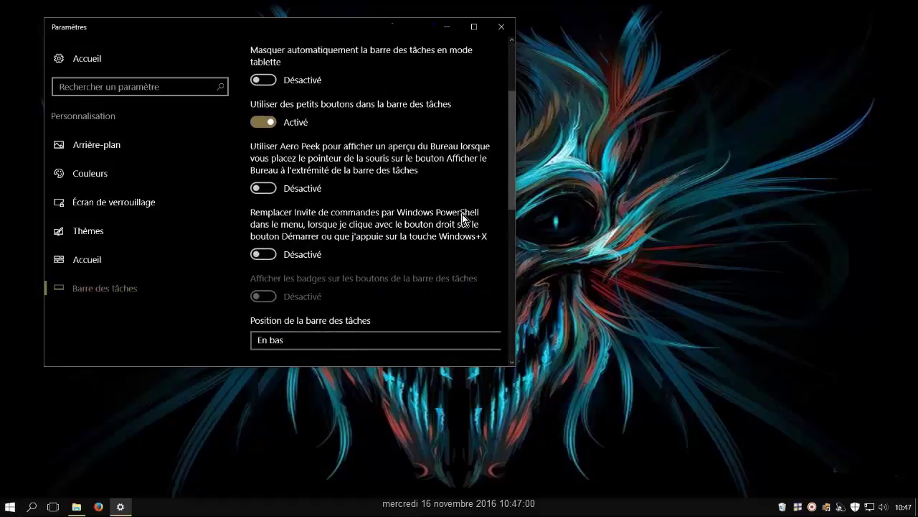
right_click(10, 508)
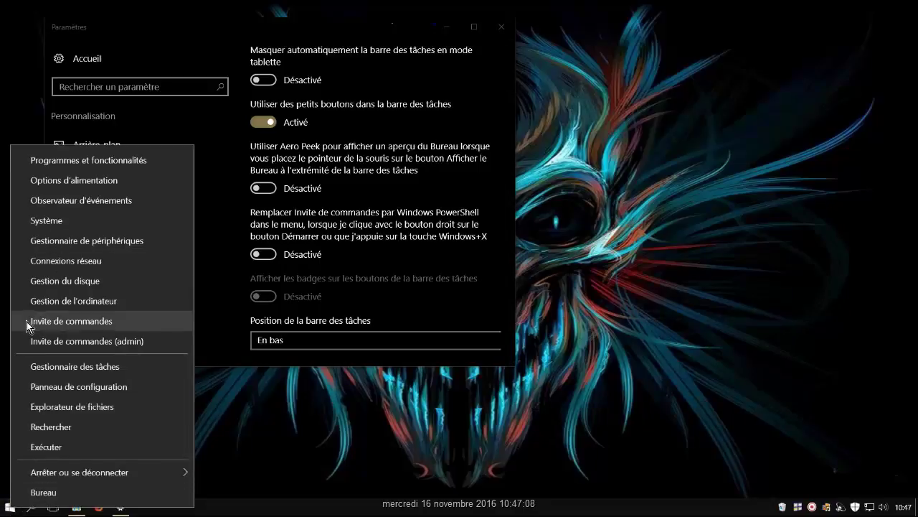
click(68, 341)
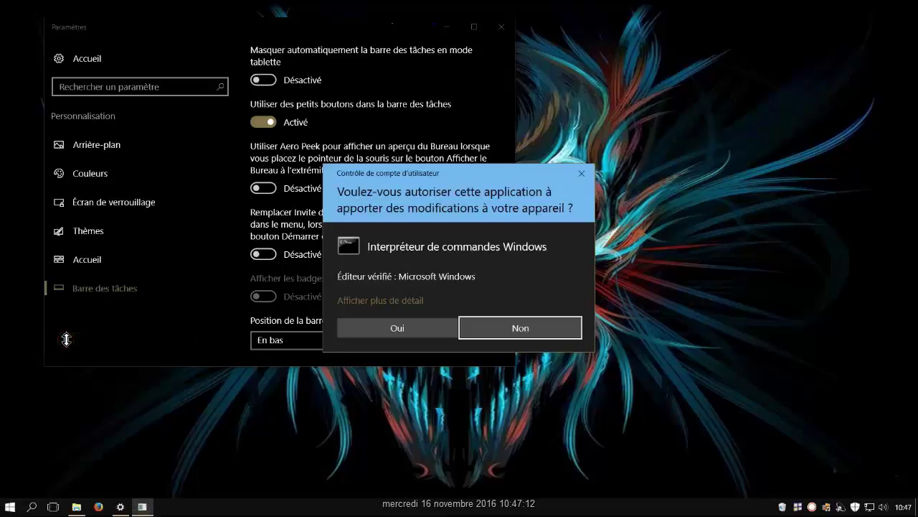
click(399, 332)
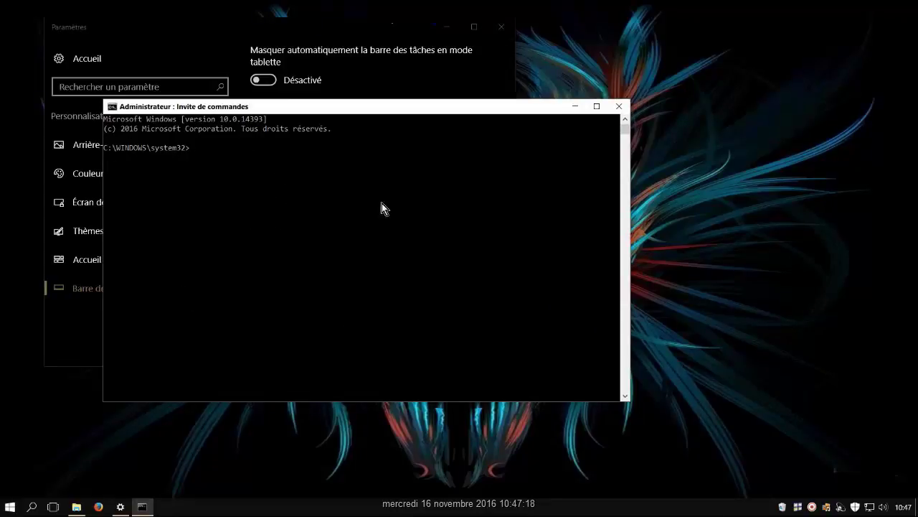
click(618, 105)
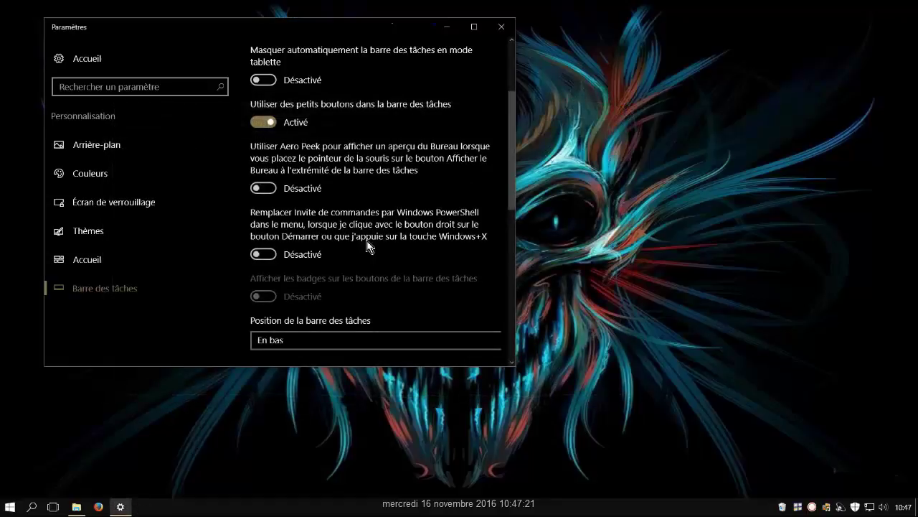
Replace the command prompt with Windows PowerShell, open and close Windows PowerShell (admin), and turn the replacement option off again
click(264, 254)
right_click(9, 509)
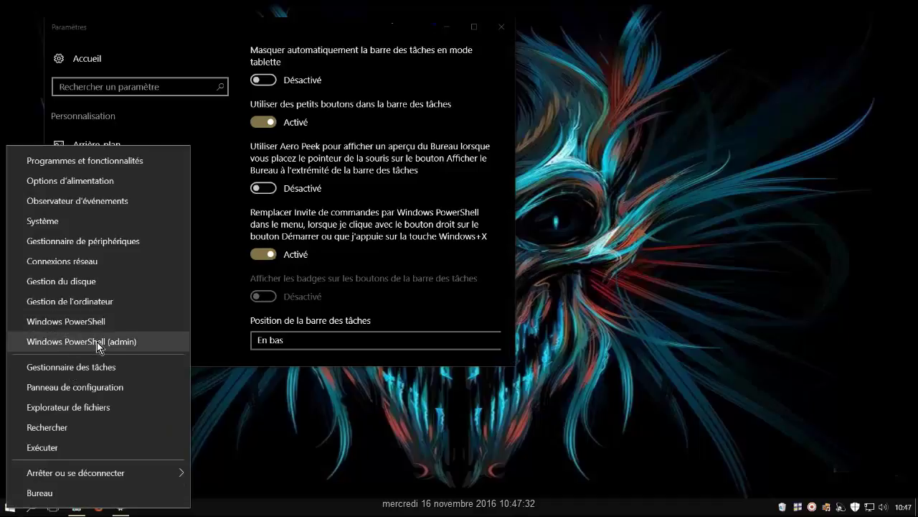
click(98, 341)
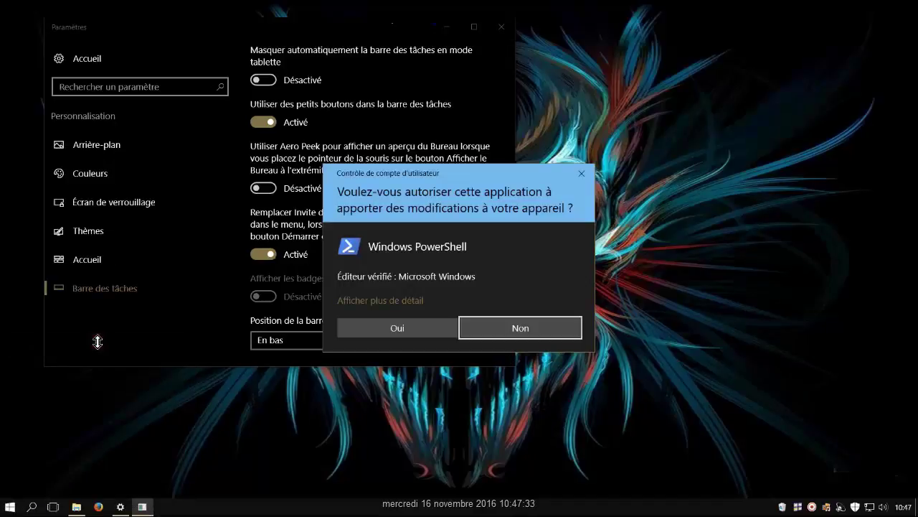
click(385, 328)
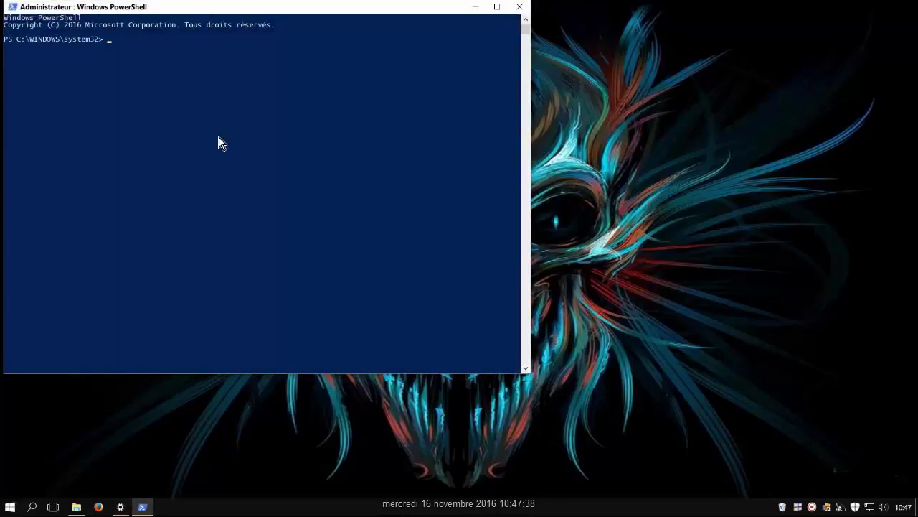
click(519, 7)
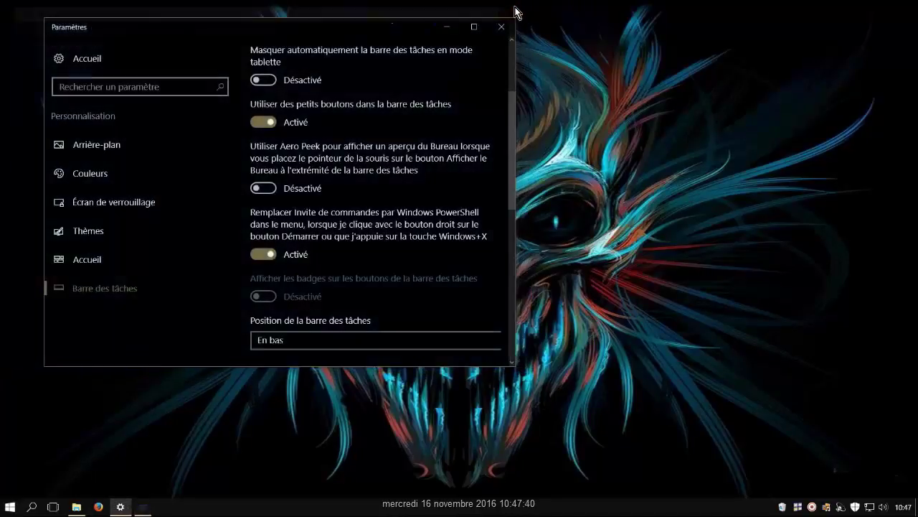
click(258, 253)
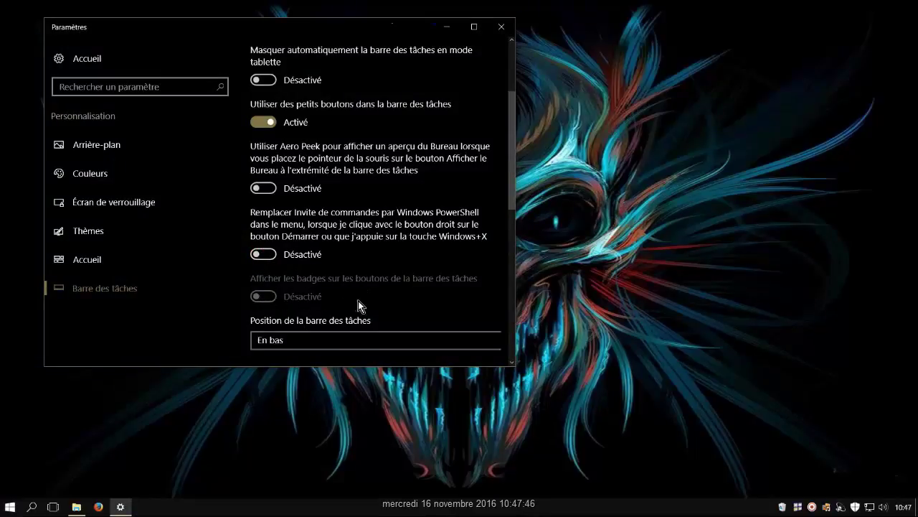
Set "Combiner les boutons de la barre des tâches" to "Jamais" and preview the labelled Ce PC and Paramètres taskbar buttons
scroll(358, 301, down, 3)
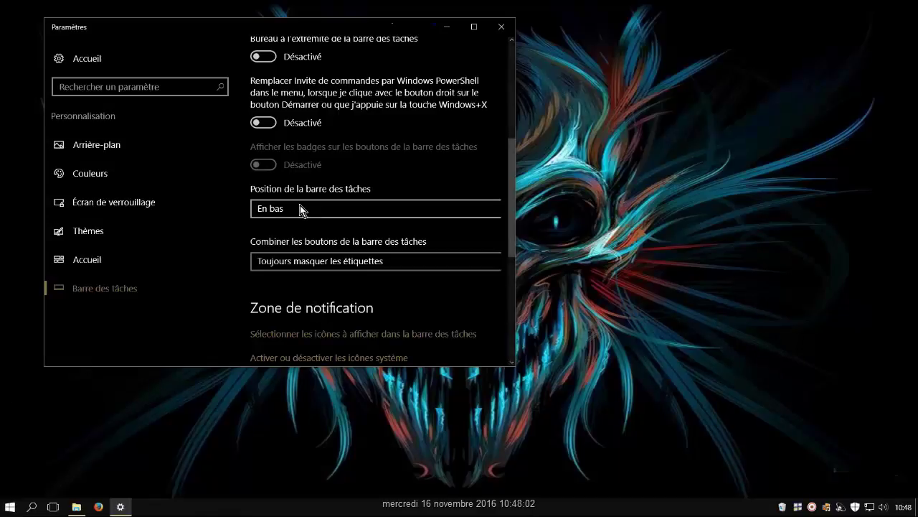
click(238, 509)
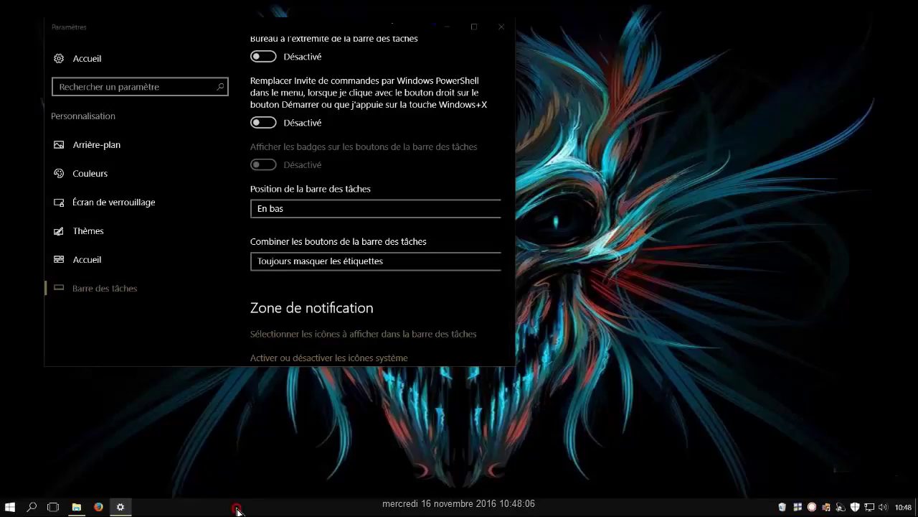
click(320, 262)
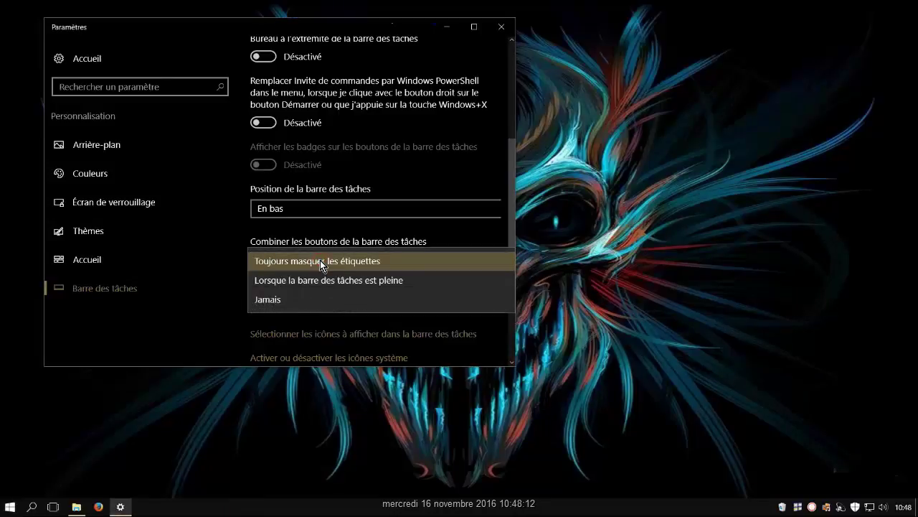
click(285, 300)
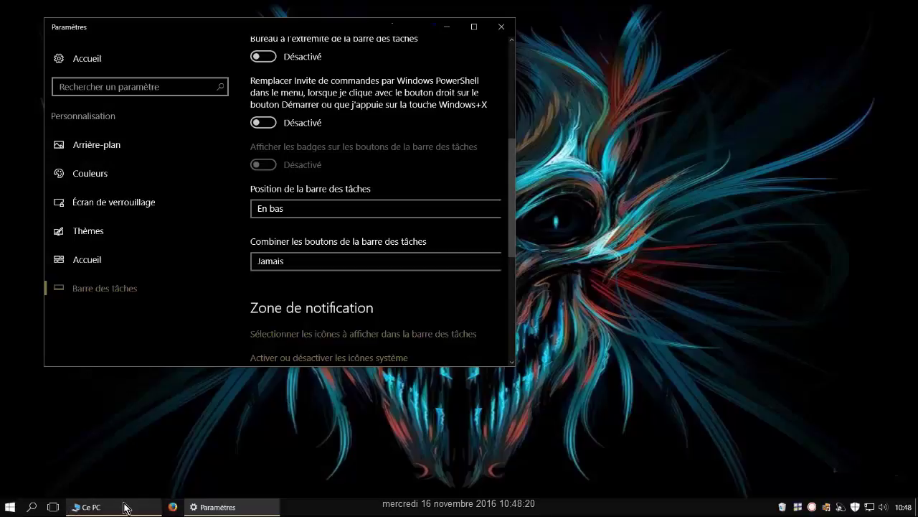
mouse_move(114, 507)
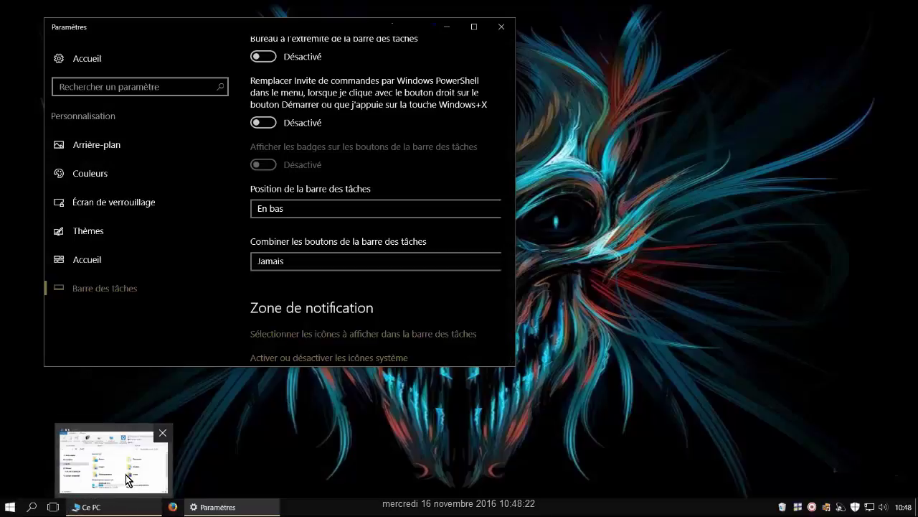
mouse_move(210, 510)
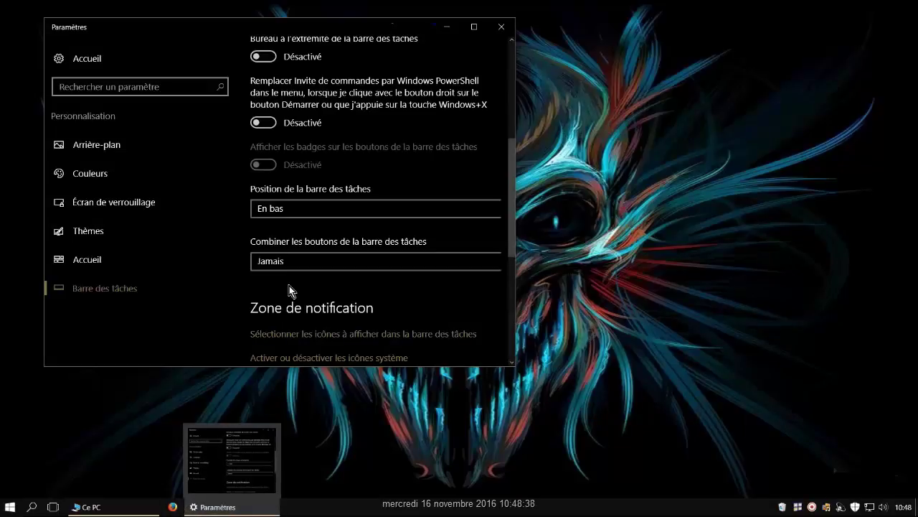
Try combining taskbar buttons "Lorsque la barre des tâches est pleine" and return the option to "Toujours masquer les étiquettes"
click(299, 262)
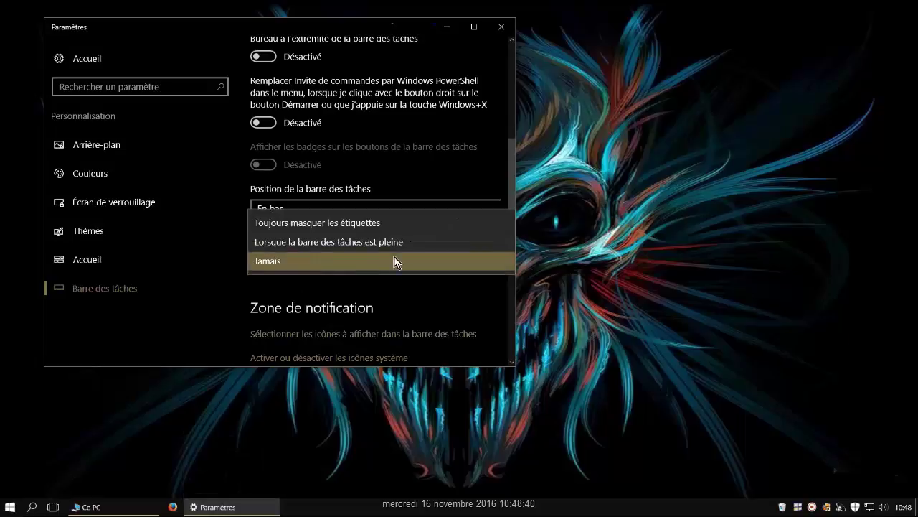
click(321, 242)
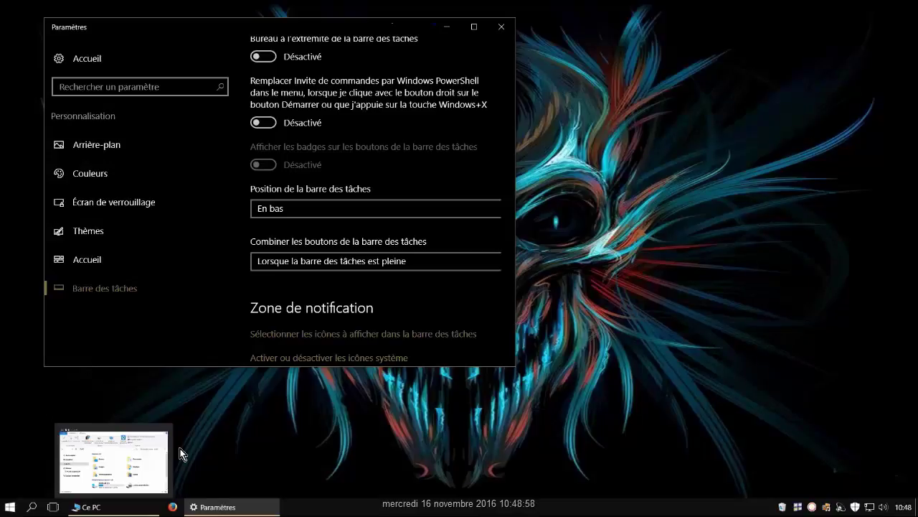
click(284, 262)
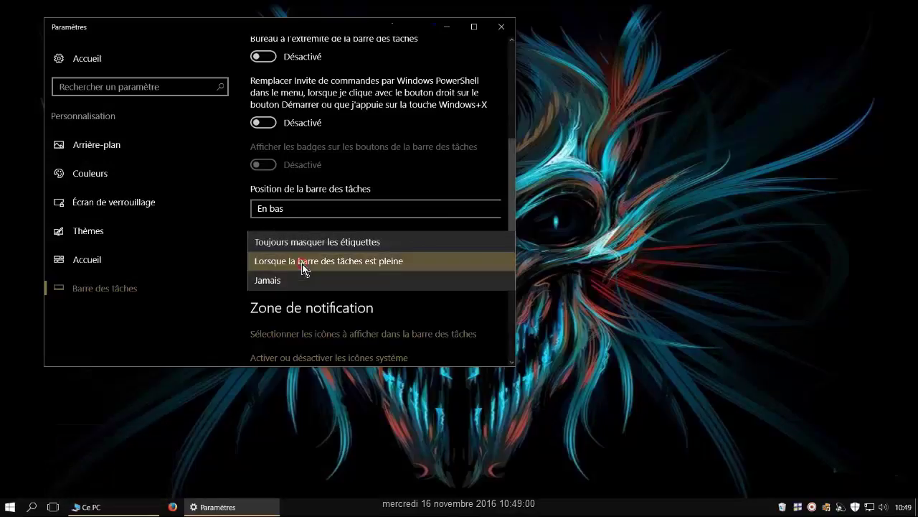
click(323, 244)
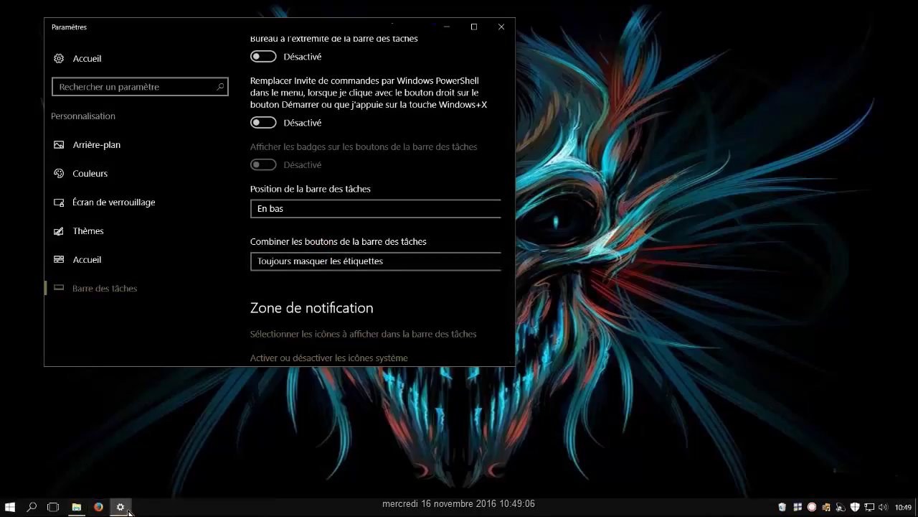
Examine the list of icons selectable for the taskbar's notification area and return to the taskbar settings page
scroll(322, 272, down, 4)
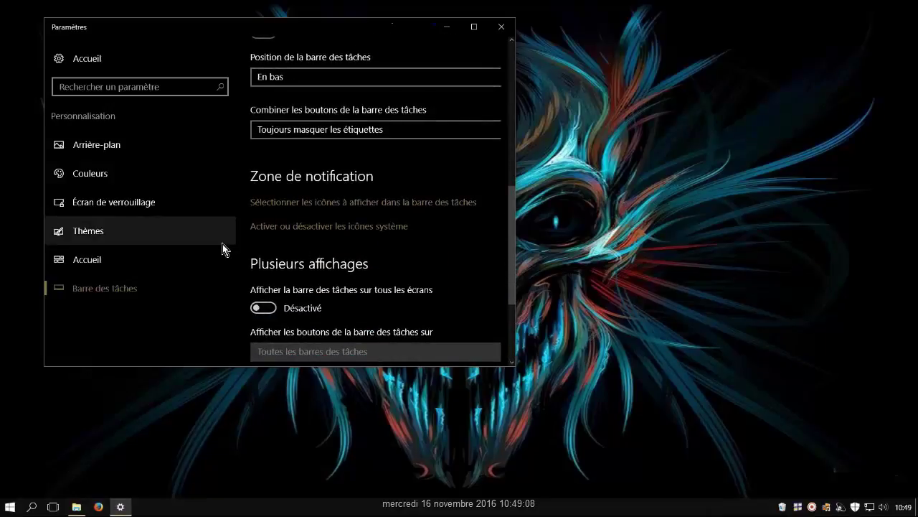
click(308, 204)
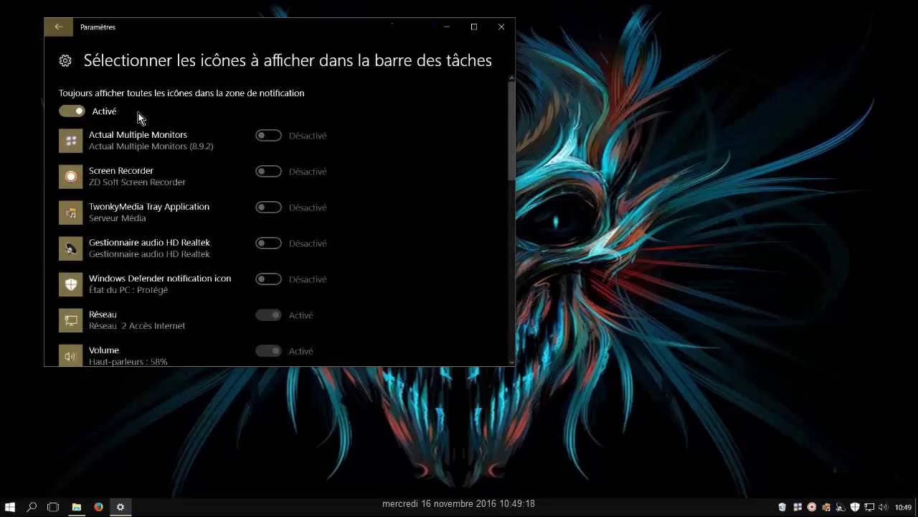
scroll(140, 118, down, 10)
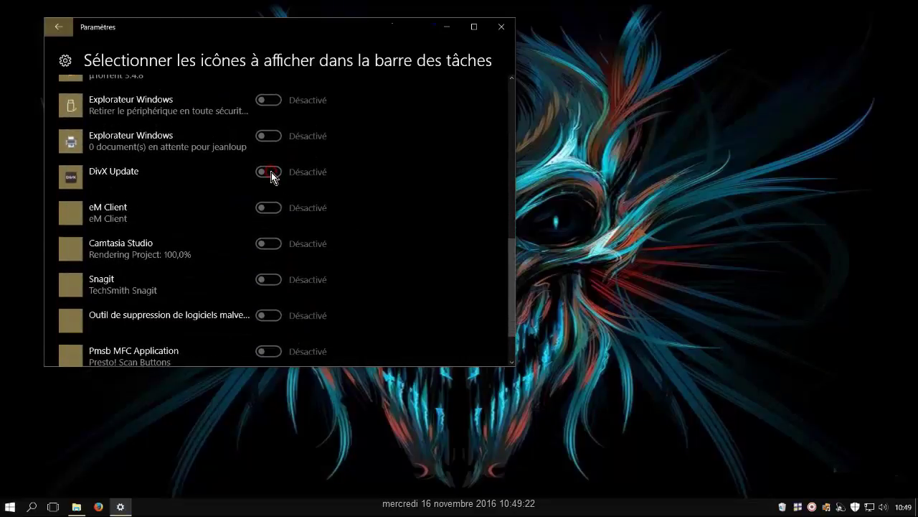
scroll(167, 237, down, 2)
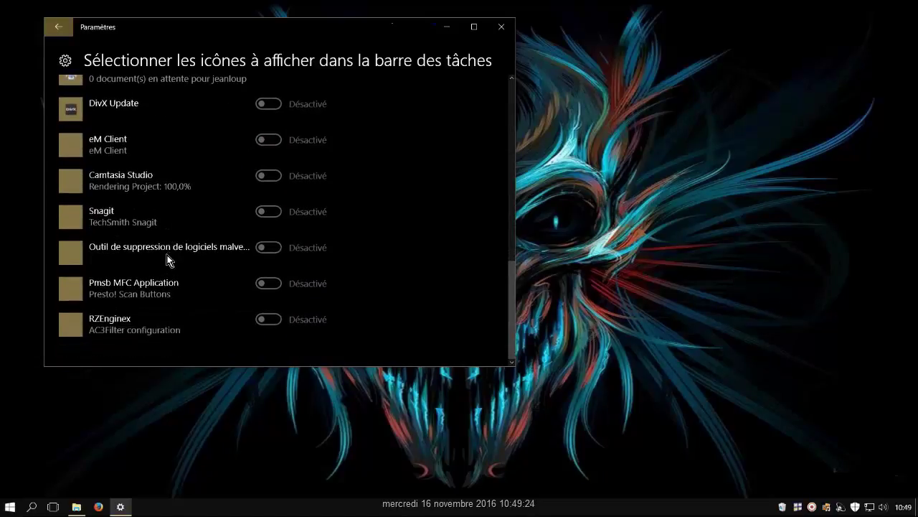
scroll(168, 244, up, 3)
scroll(166, 248, up, 3)
scroll(162, 237, up, 8)
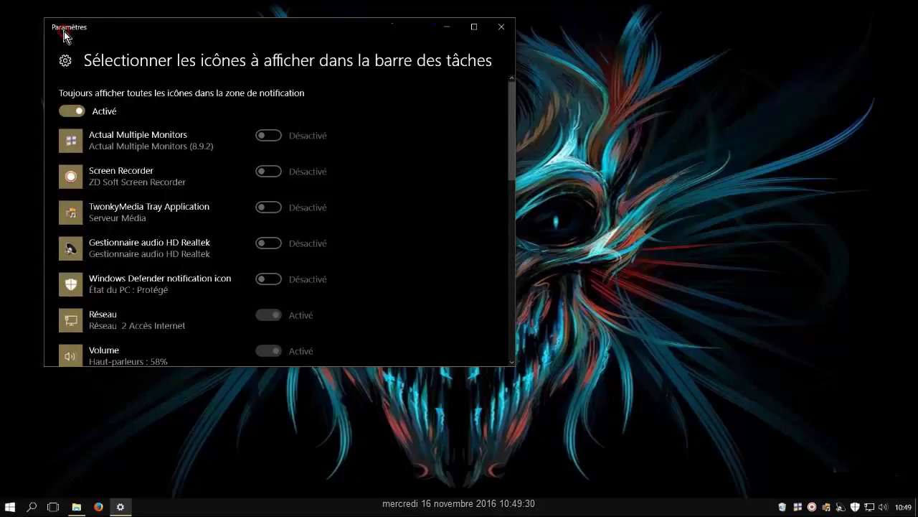
click(64, 30)
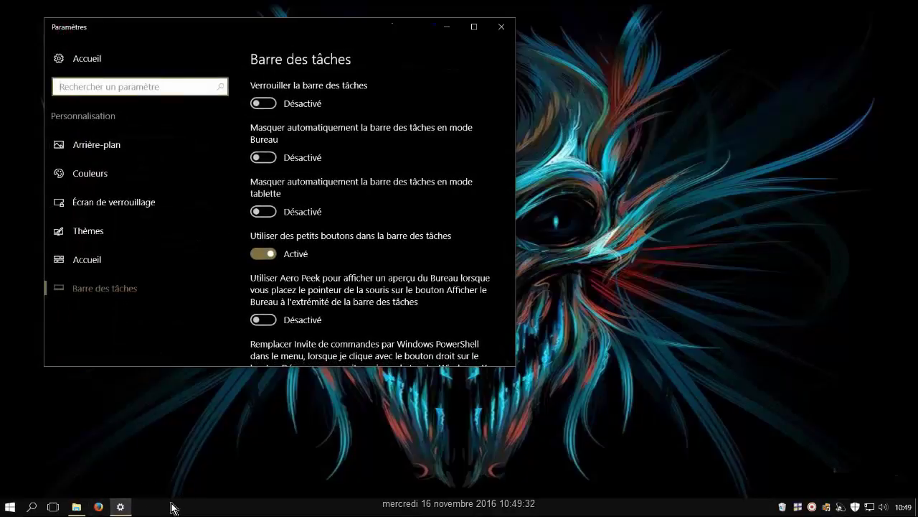
Turn the Horloge system icon off and back on, review the other system icons, and return to the taskbar settings page
scroll(381, 300, down, 10)
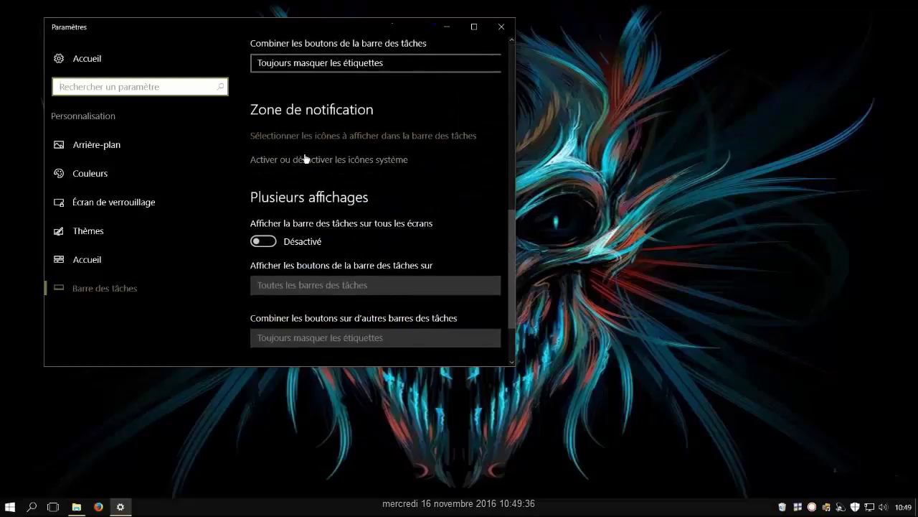
click(313, 162)
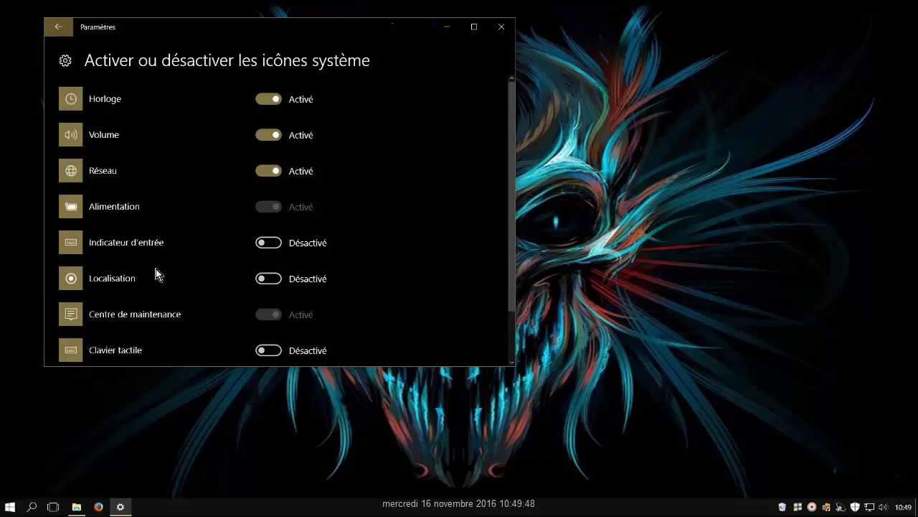
click(266, 99)
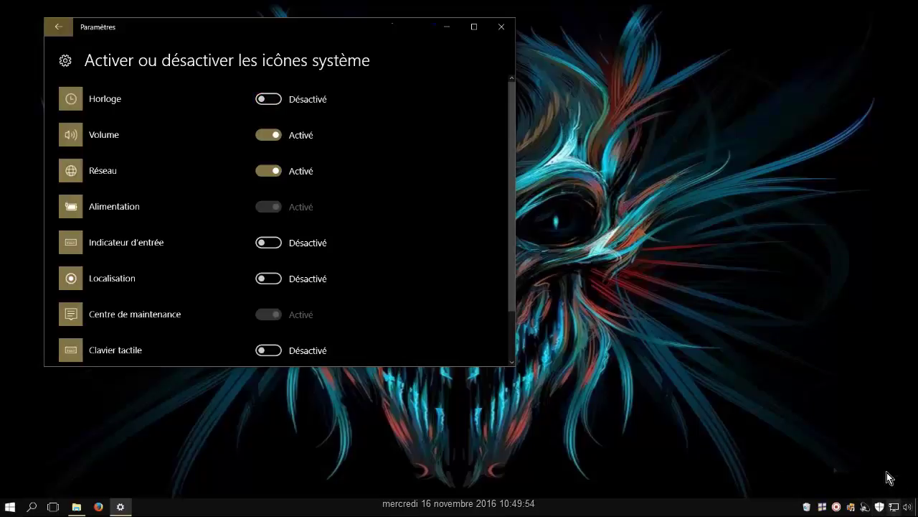
click(276, 101)
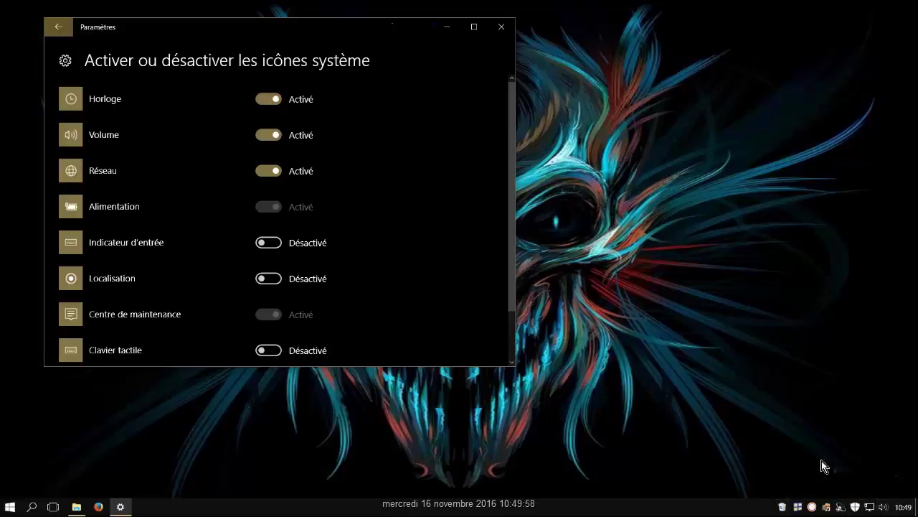
scroll(86, 209, down, 2)
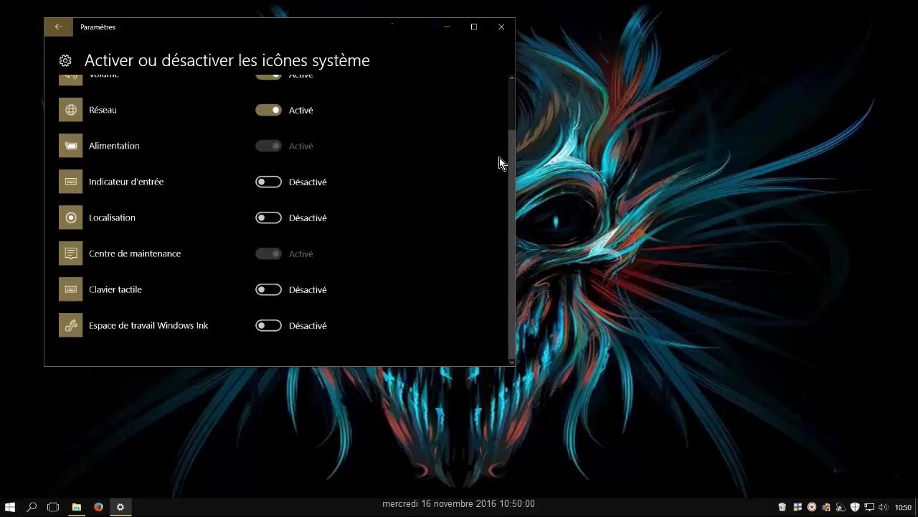
click(59, 26)
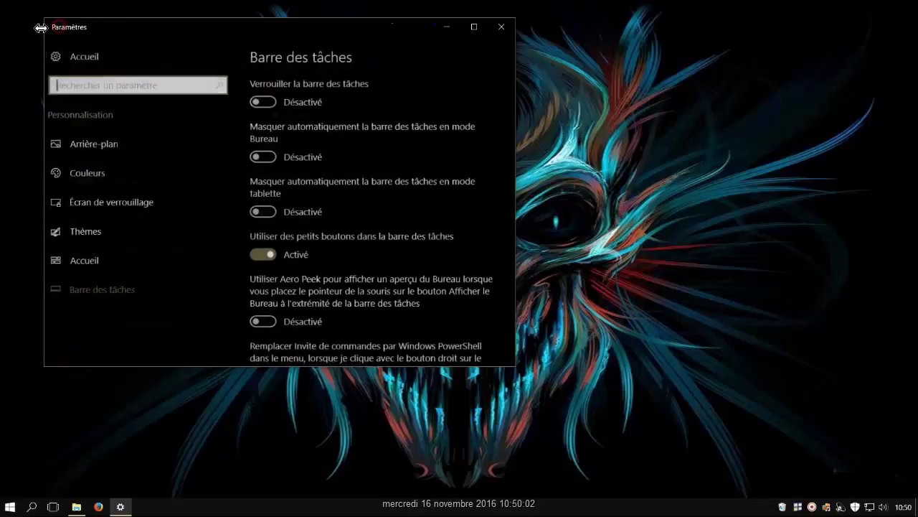
Turn on "Afficher la barre des tâches sur tous les écrans", view the choices for where taskbar buttons appear, and turn it off again
scroll(258, 265, down, 5)
scroll(264, 241, down, 5)
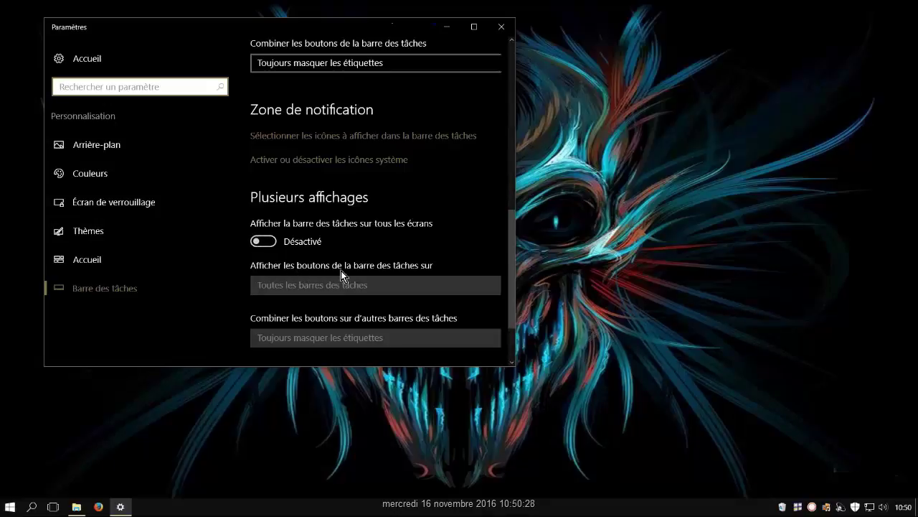
click(269, 244)
click(301, 284)
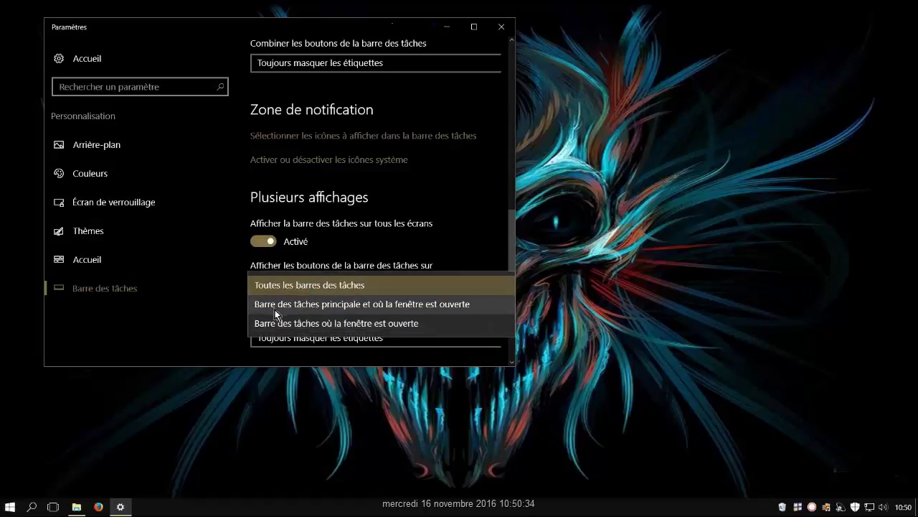
click(382, 242)
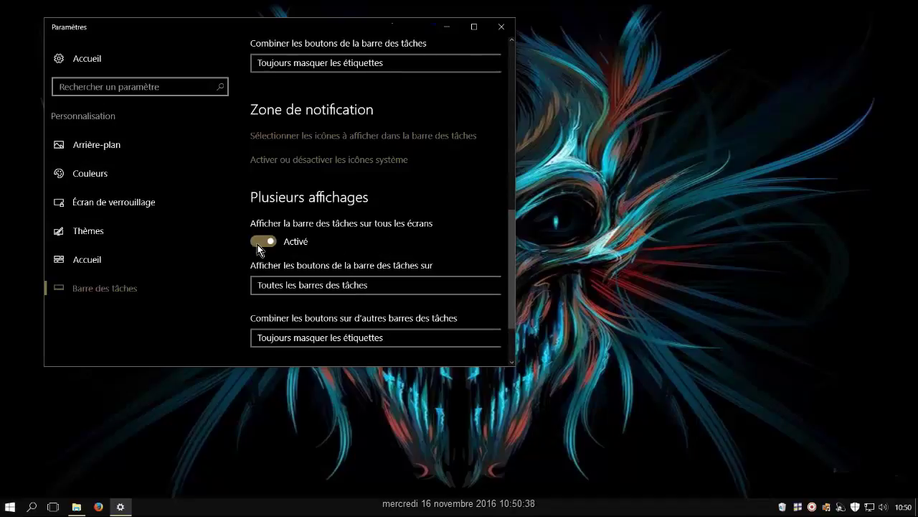
click(258, 238)
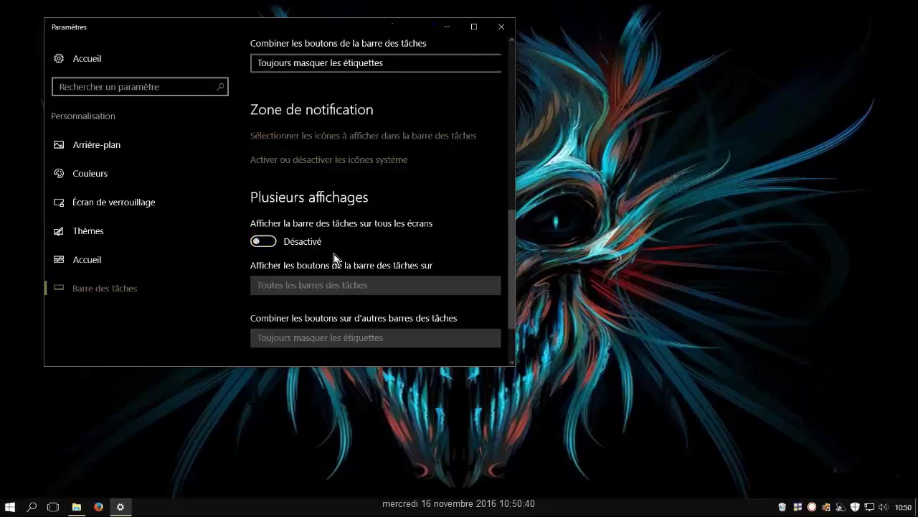
scroll(335, 258, down, 2)
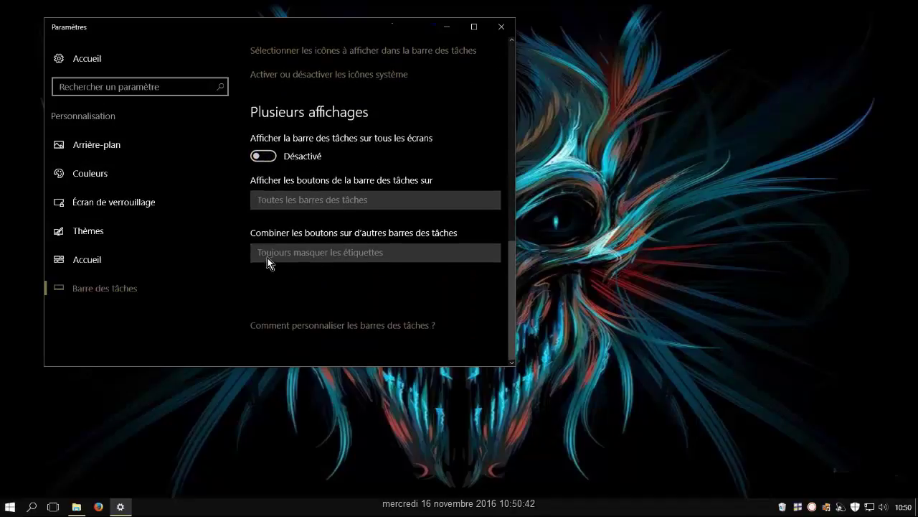